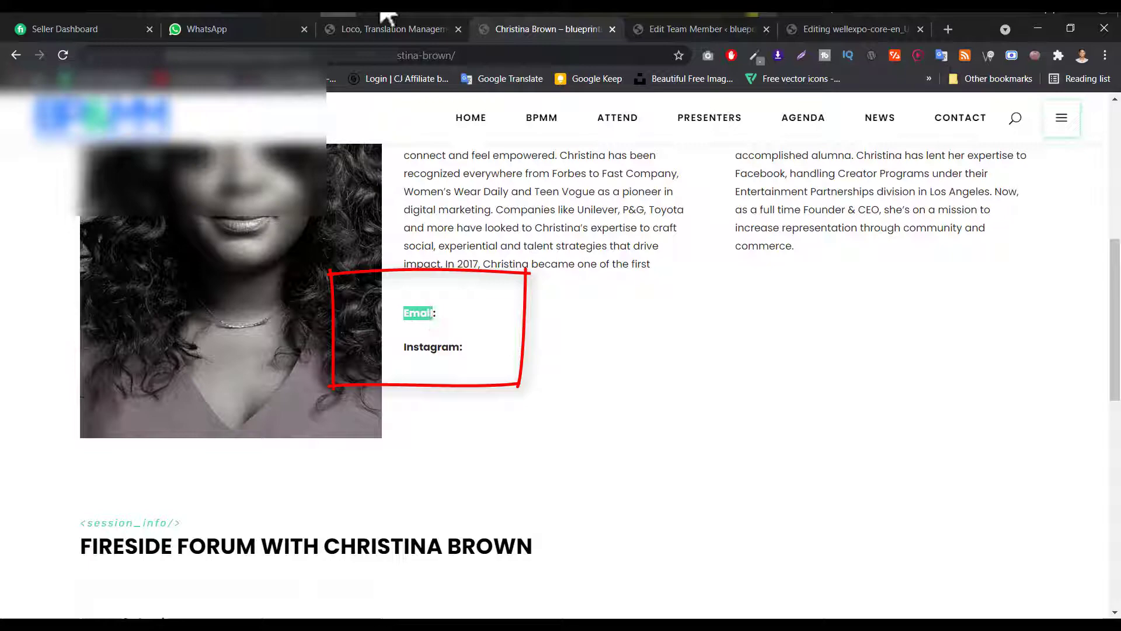
left_click(416, 29)
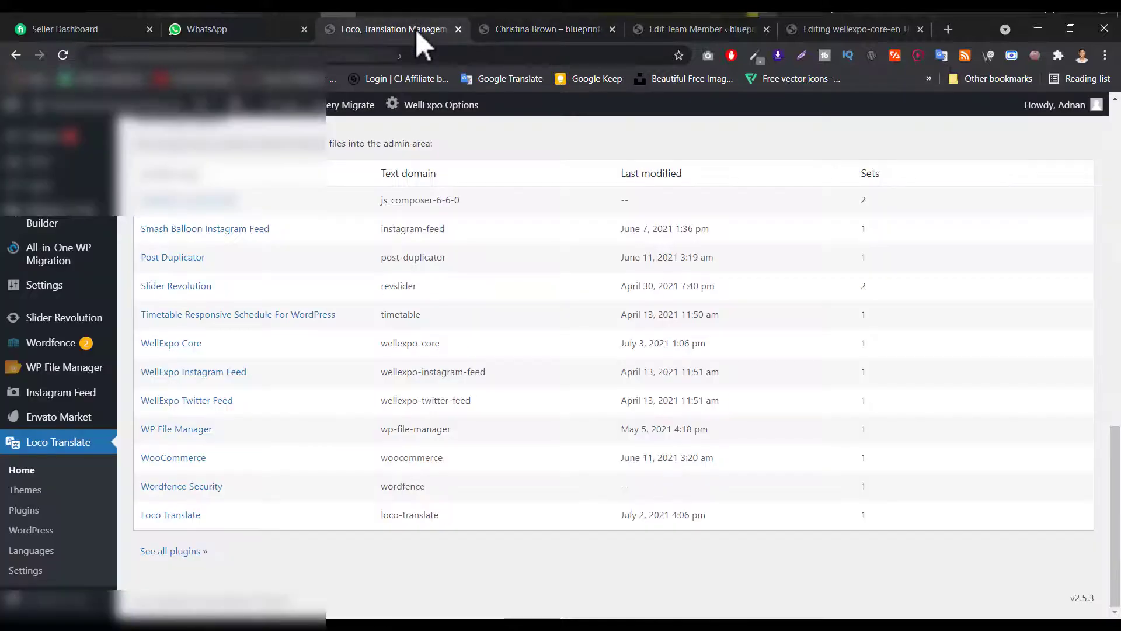
left_click(688, 33)
scroll(470, 279, "down", 10)
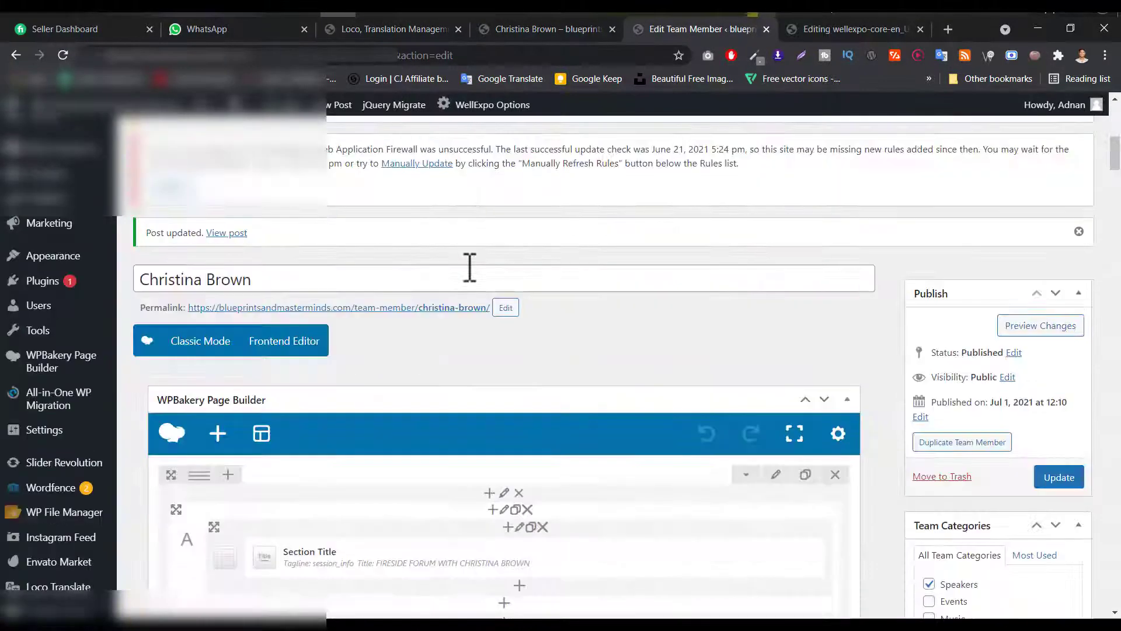
middle_click(468, 266)
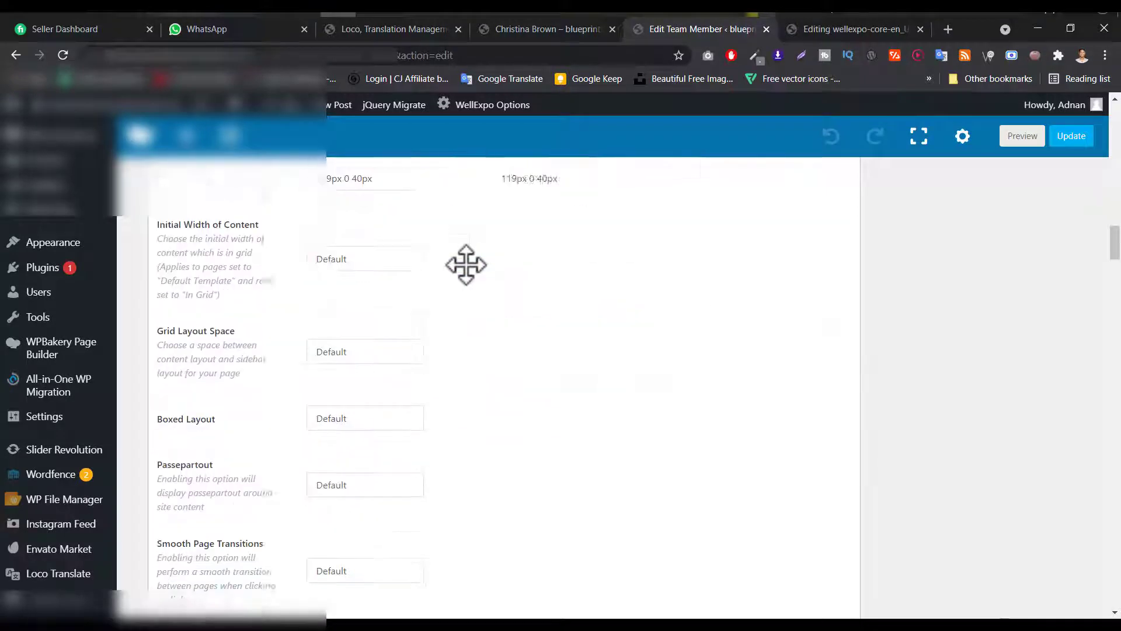
left_click(384, 310)
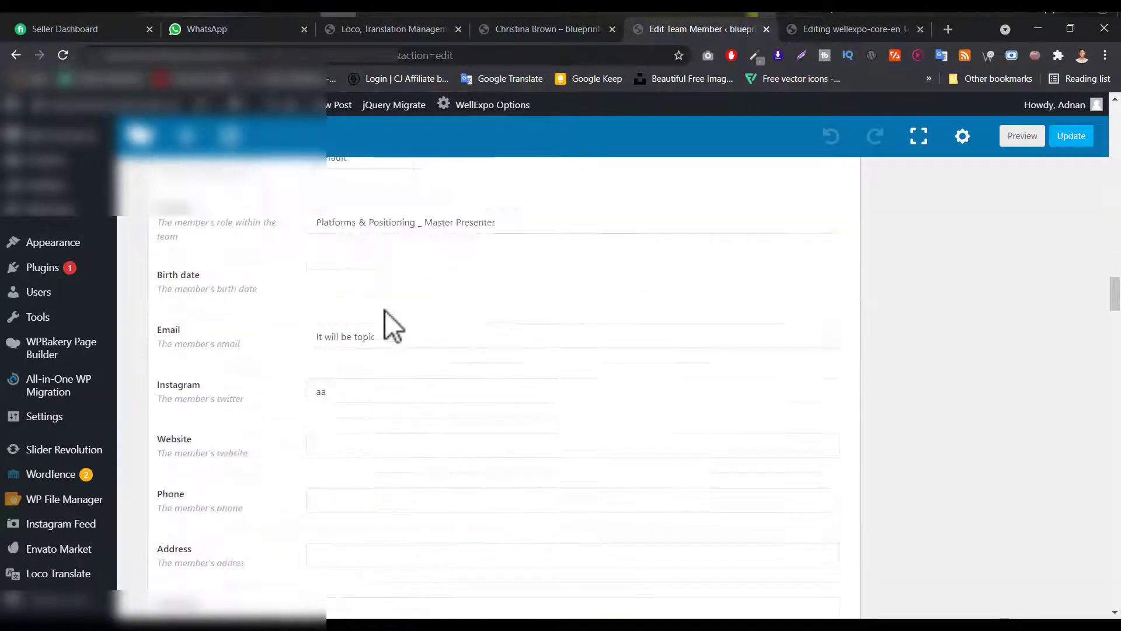
double_click(175, 330)
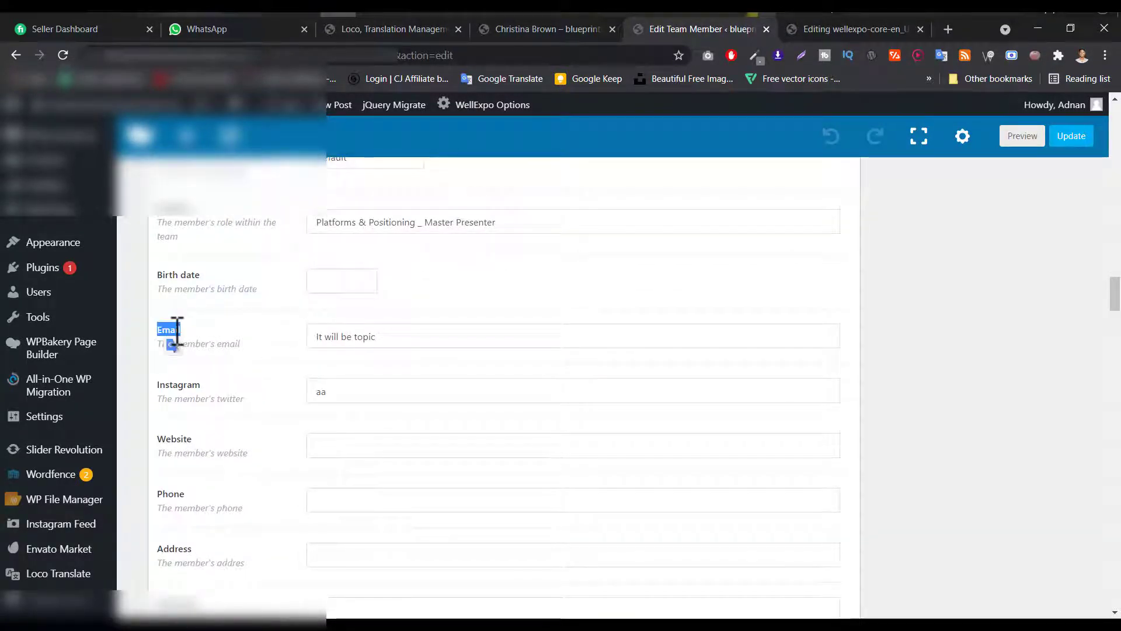
left_click(528, 27)
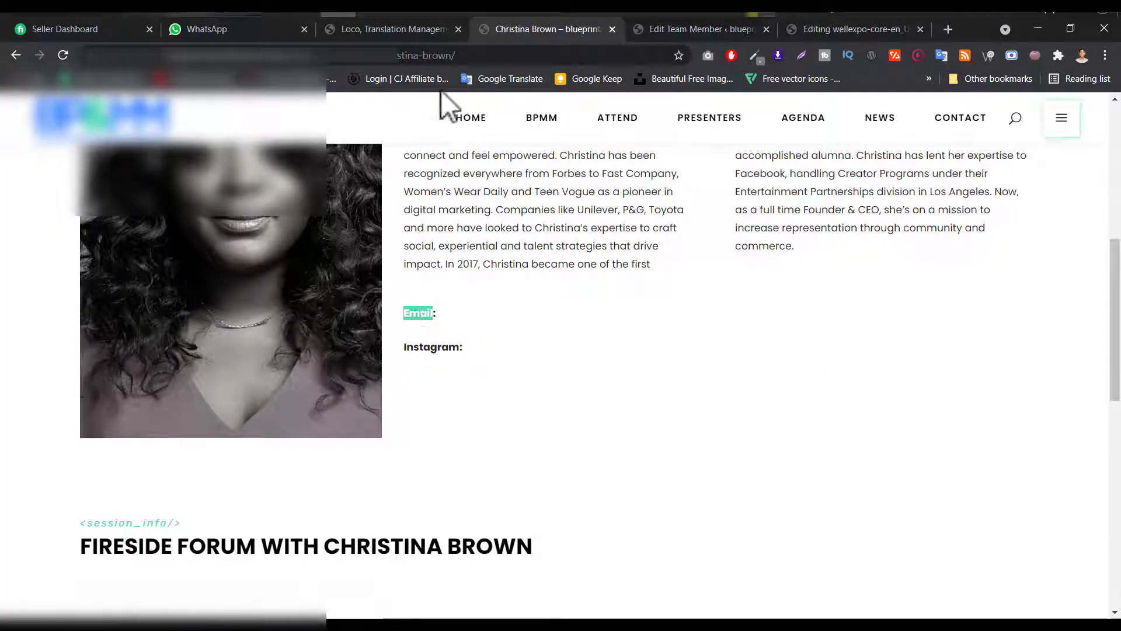
- Return to Loco Translate, open Add Plugins in a new tab, and browse the featured plugins
left_click(405, 30)
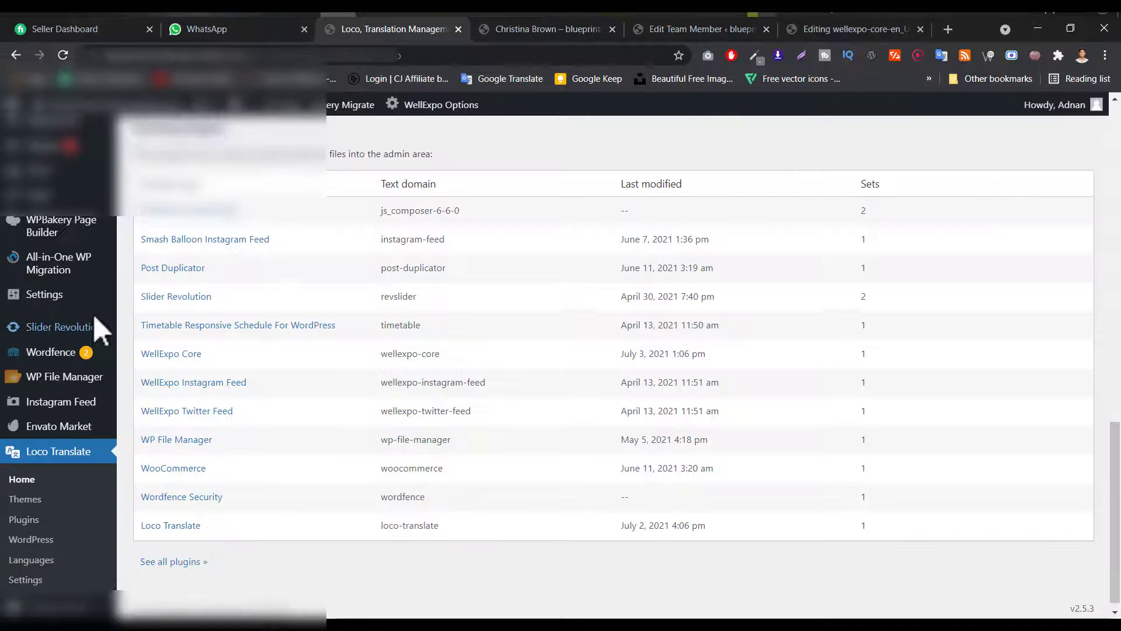
scroll(95, 318, "up", 4)
mouse_move(47, 357)
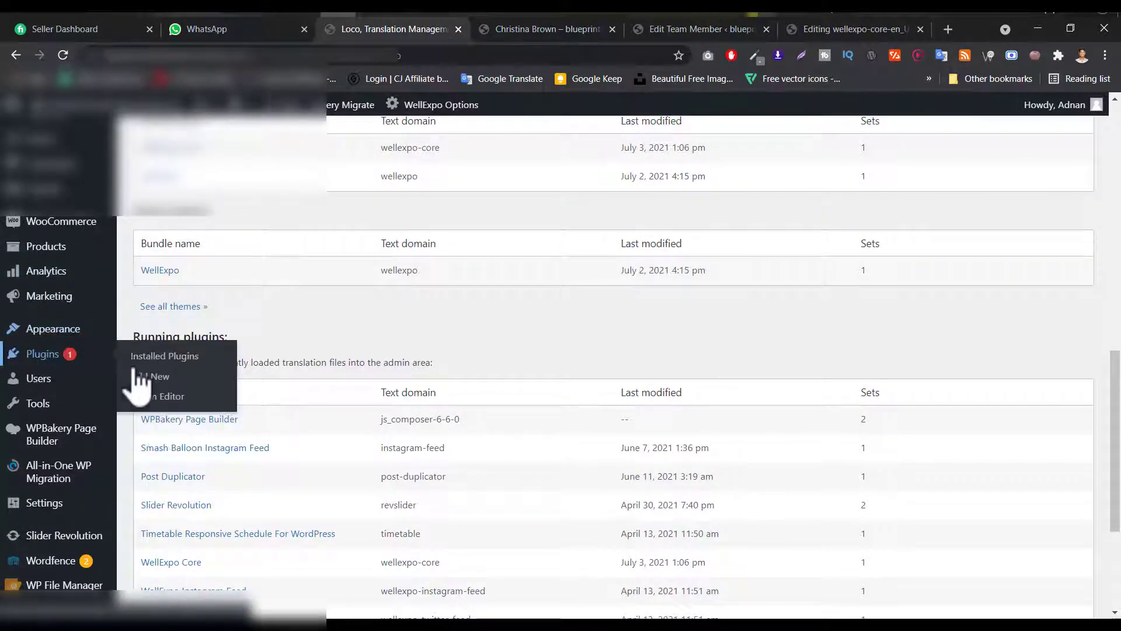
right_click(140, 373)
left_click(176, 374)
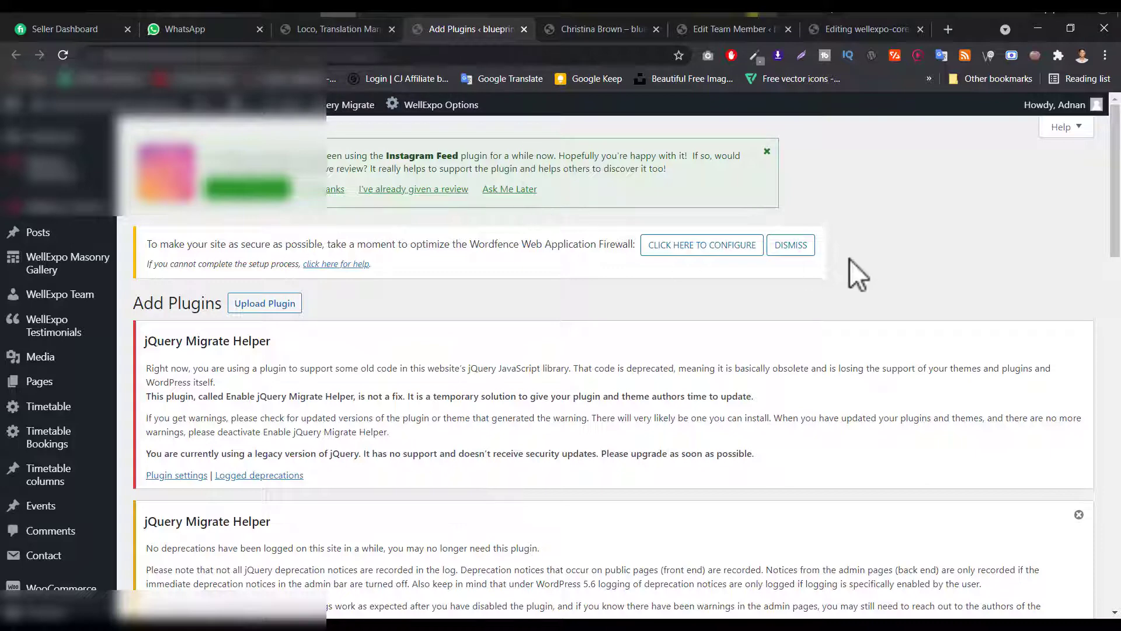
scroll(849, 258, "down", 1)
scroll(850, 257, "down", 2)
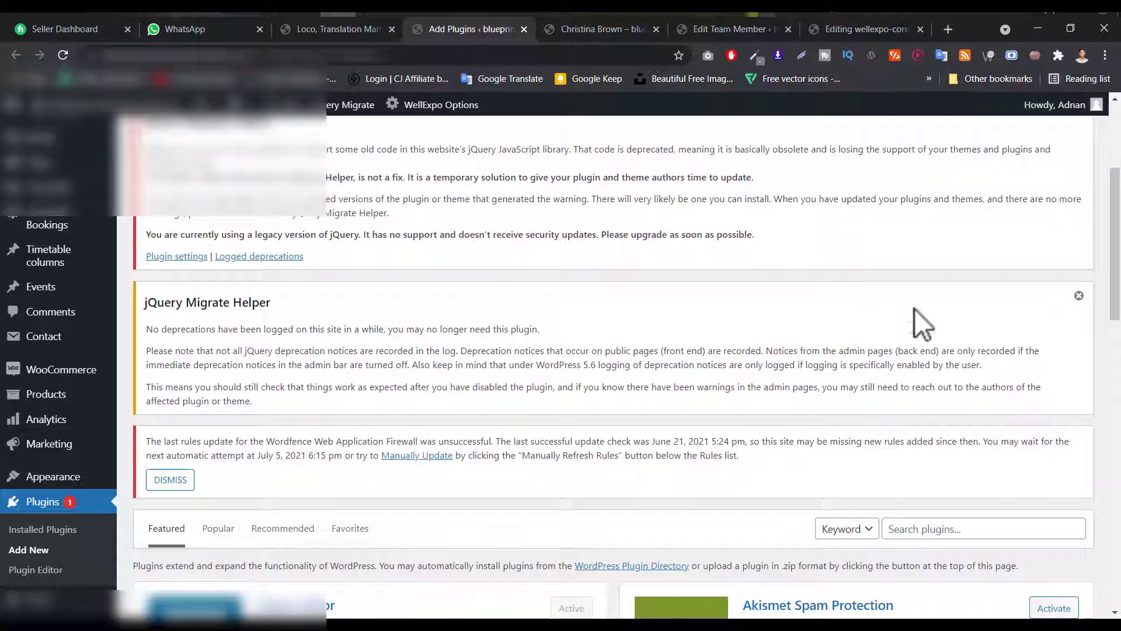
scroll(915, 308, "down", 1)
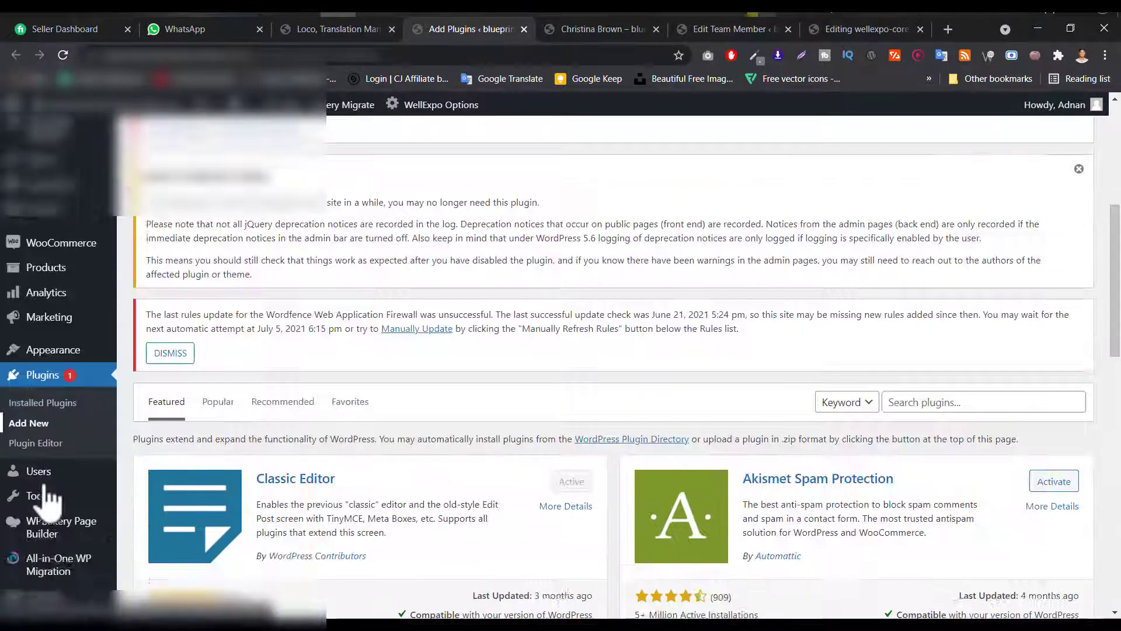
- Search the plugin directory for 'loco' and find Loco Translate marked Active
scroll(37, 509, "down", 4)
mouse_move(59, 575)
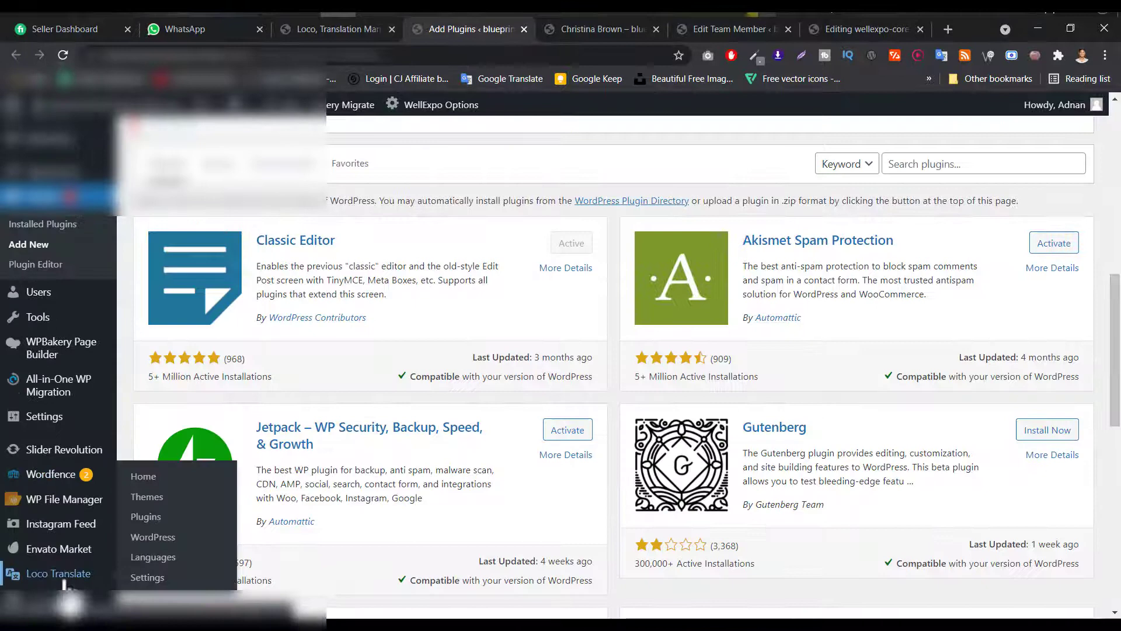
left_click(935, 165)
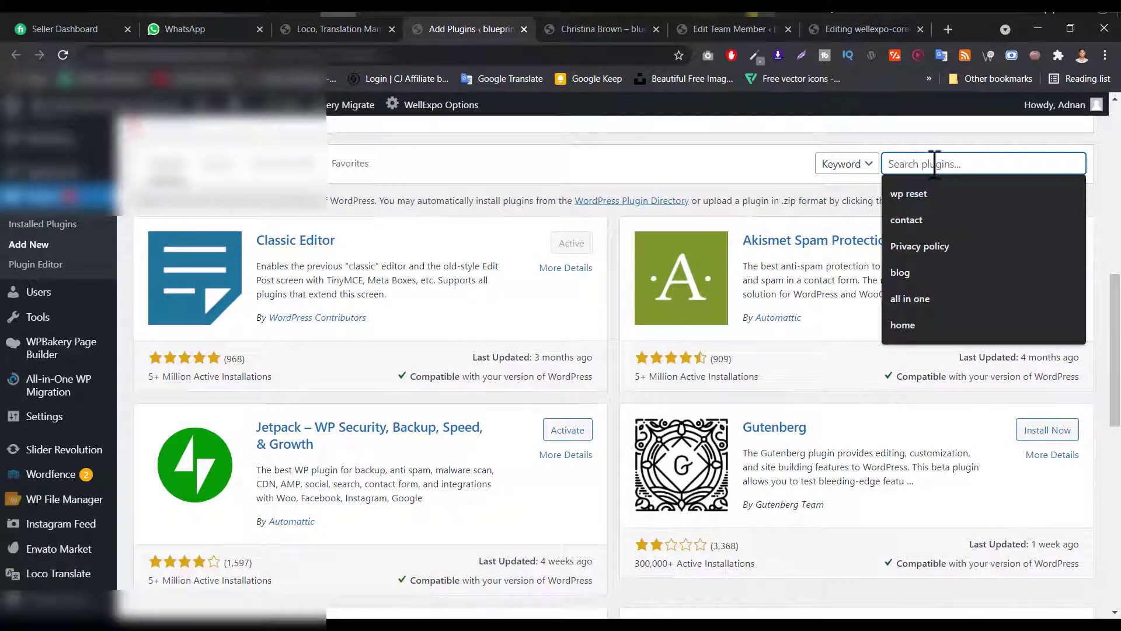
type("loco")
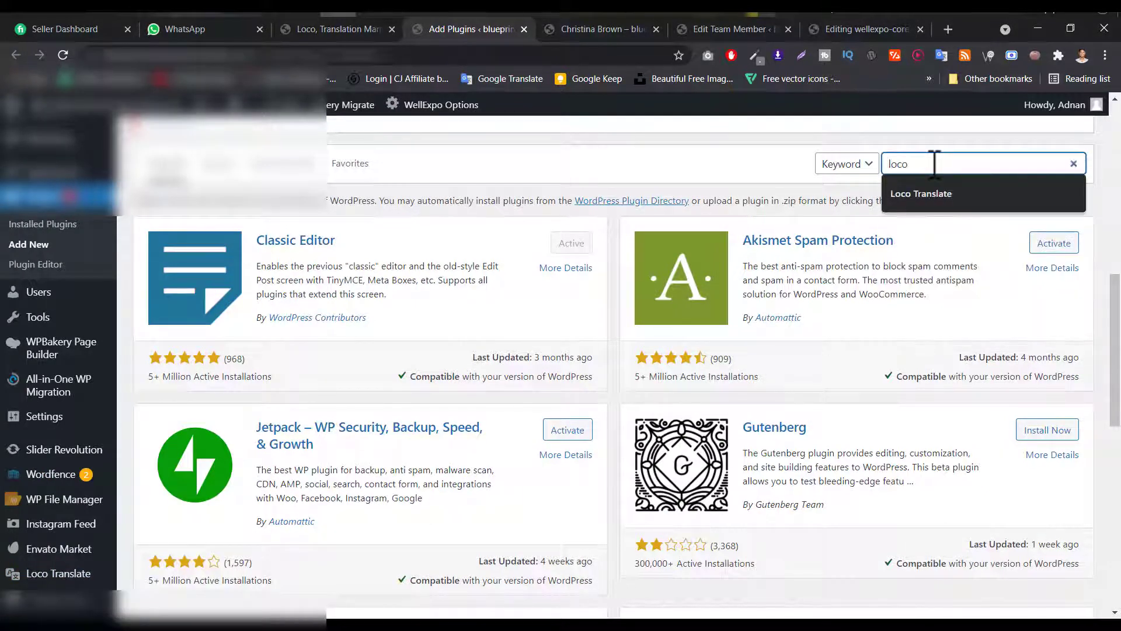
key("Return")
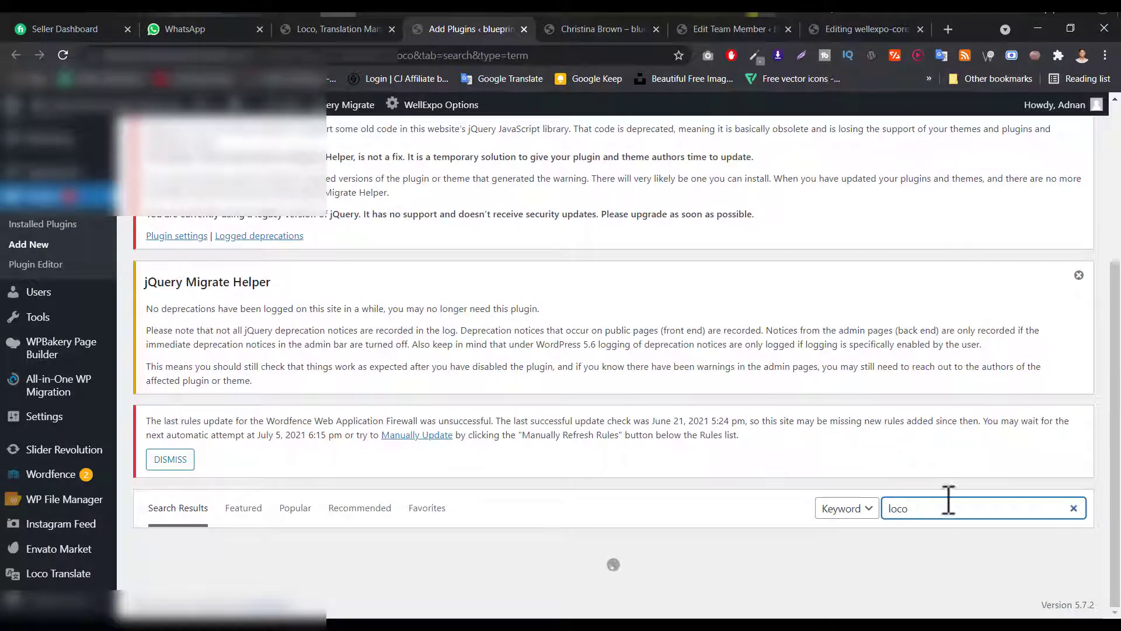
scroll(934, 513, "down", 5)
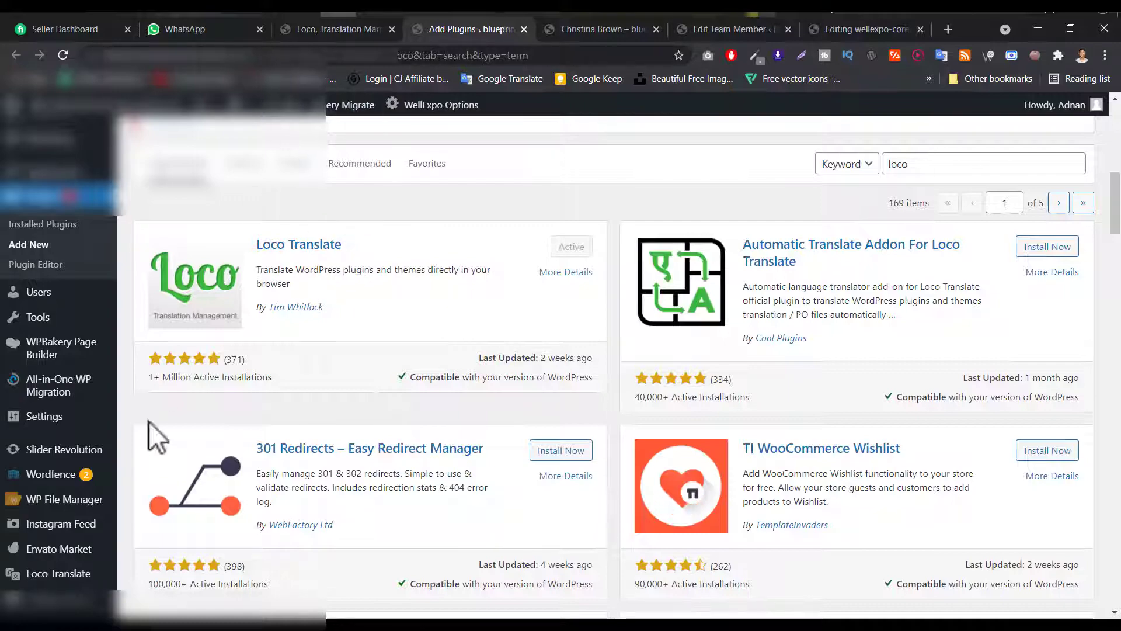
- Go to the Loco Translate Home page
scroll(31, 368, "down", 10)
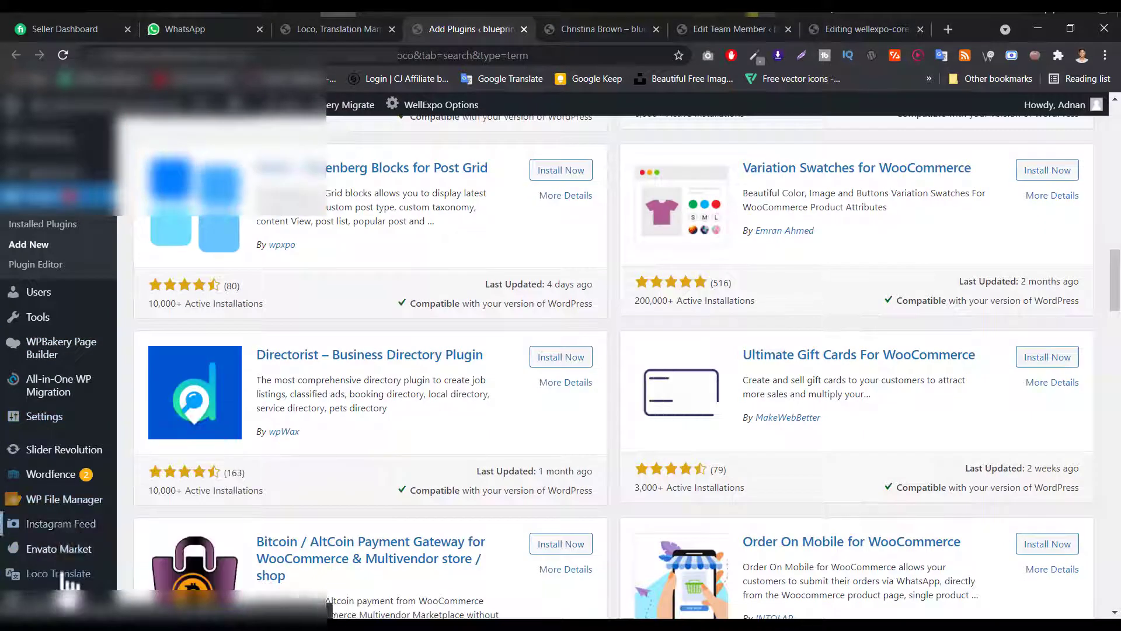
mouse_move(41, 573)
left_click(147, 480)
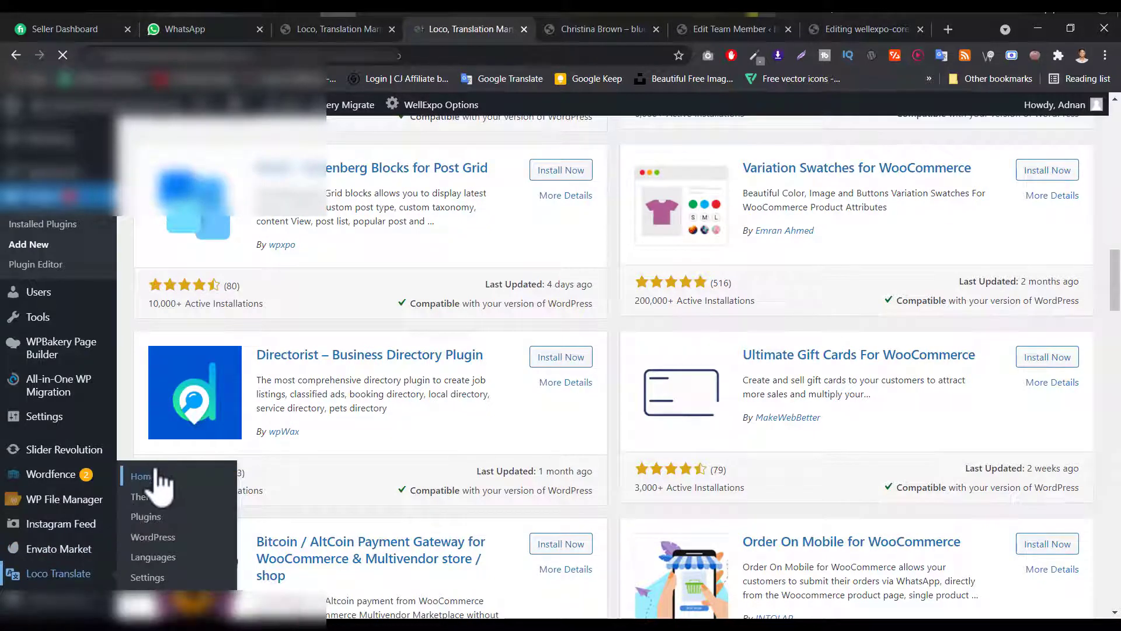
- Check Site Language English (United States) in General Settings in a new tab, then close it
scroll(297, 381, "down", 5)
scroll(225, 285, "up", 3)
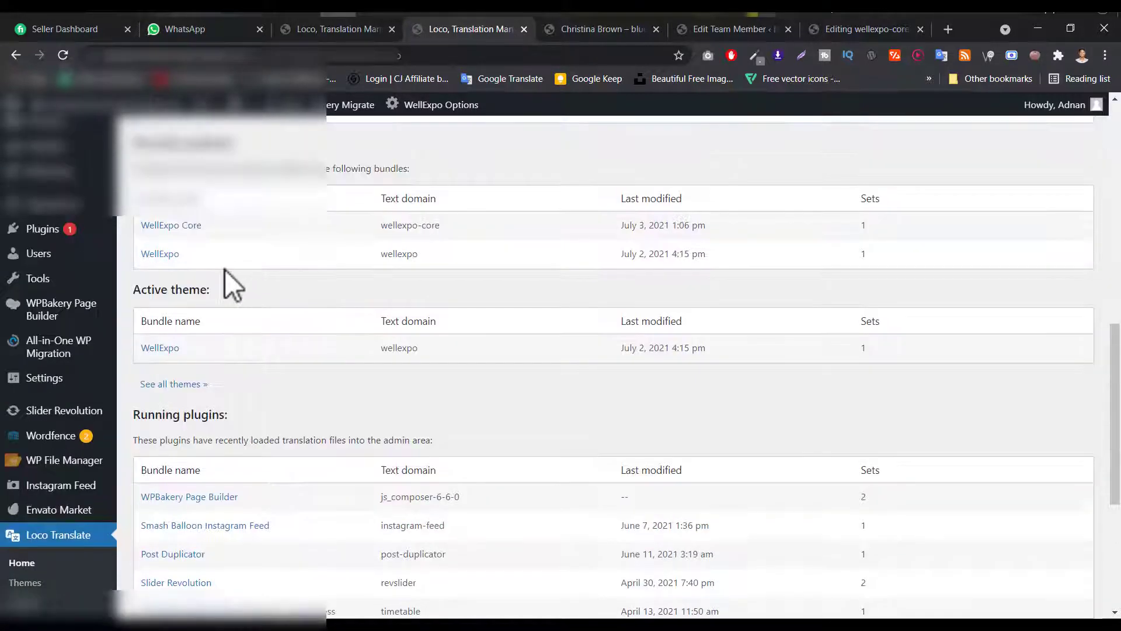
scroll(296, 325, "up", 5)
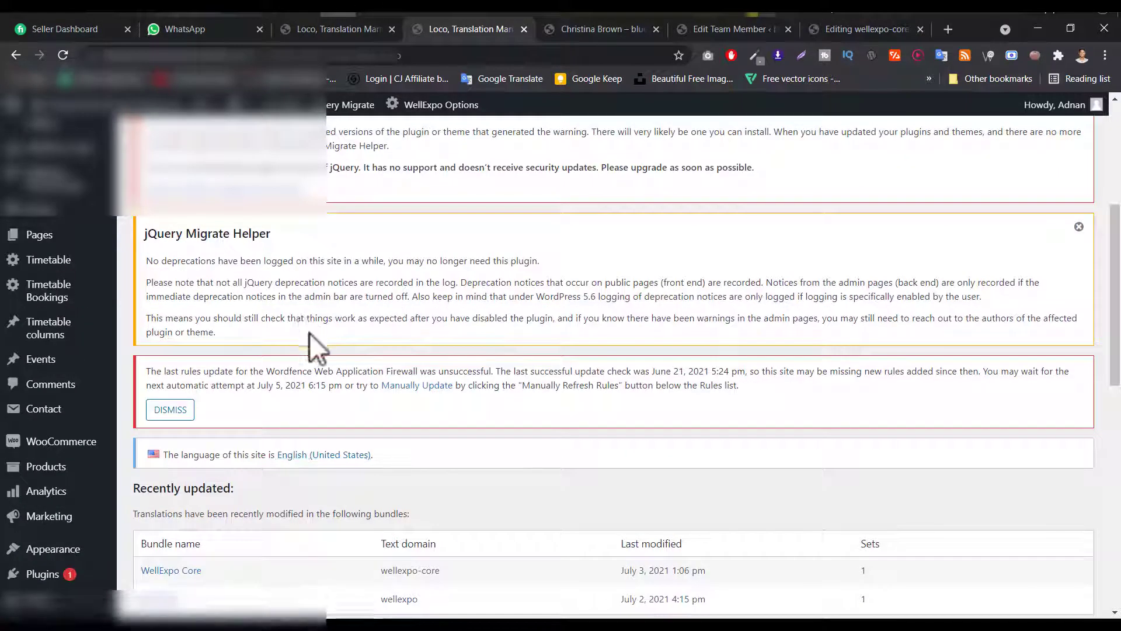
scroll(316, 341, "down", 5)
scroll(57, 402, "down", 4)
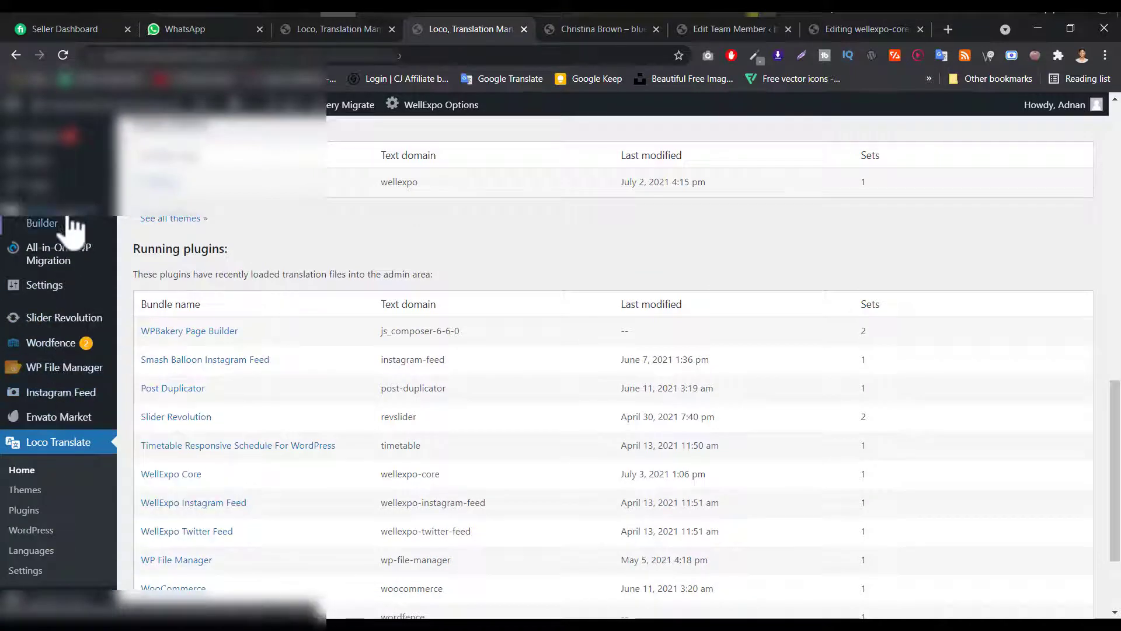
mouse_move(35, 285)
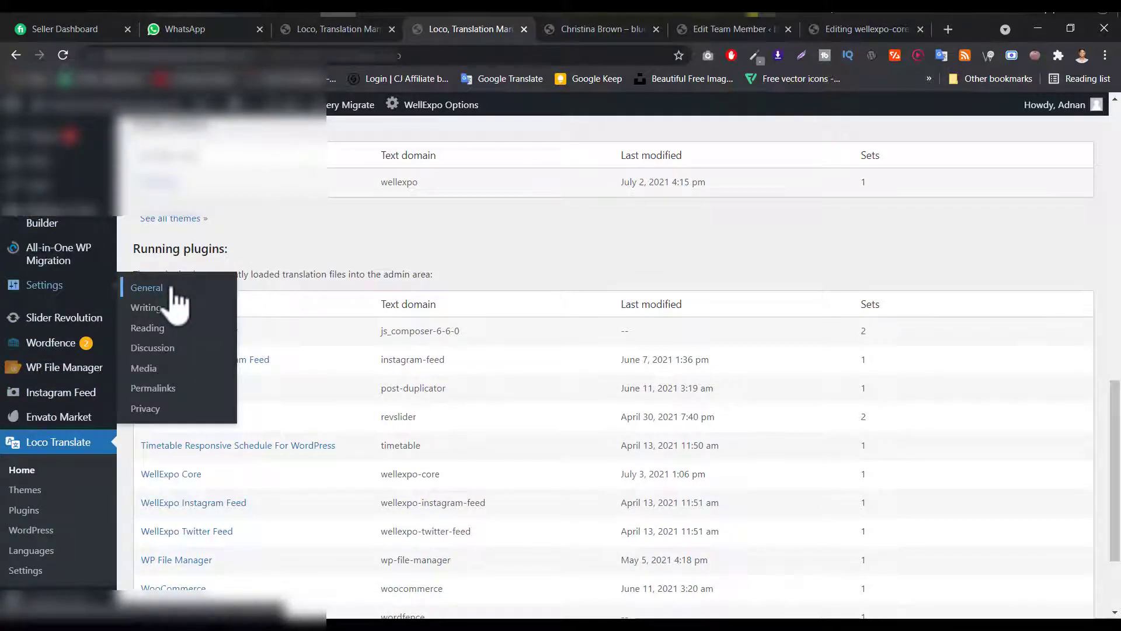
right_click(173, 292)
left_click(222, 296)
key("ctrl+Tab")
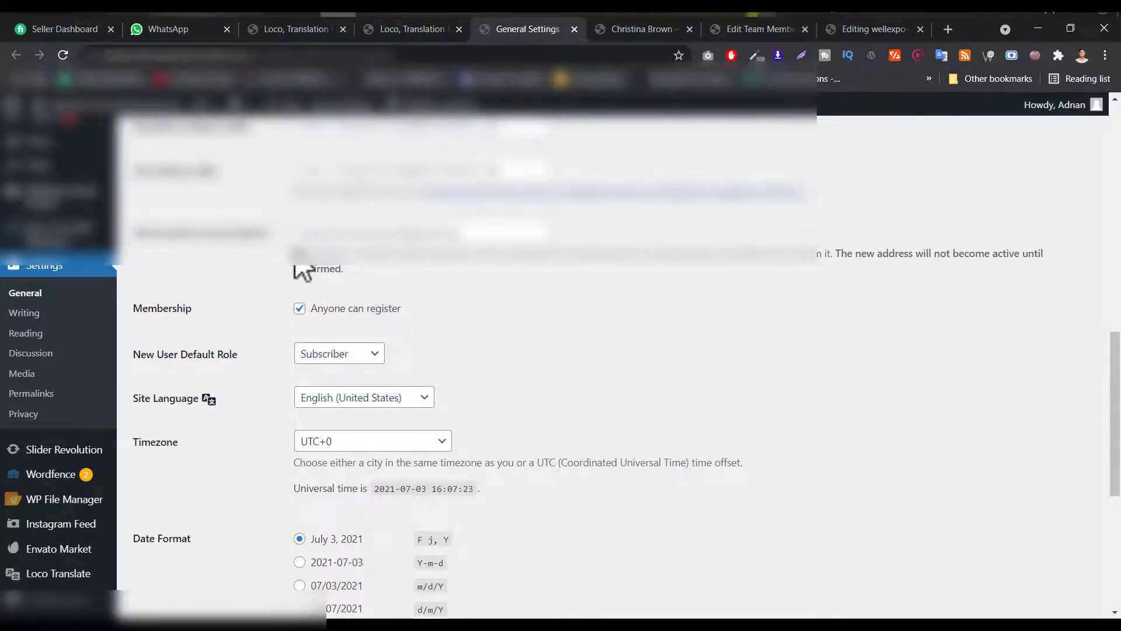
left_click(574, 29)
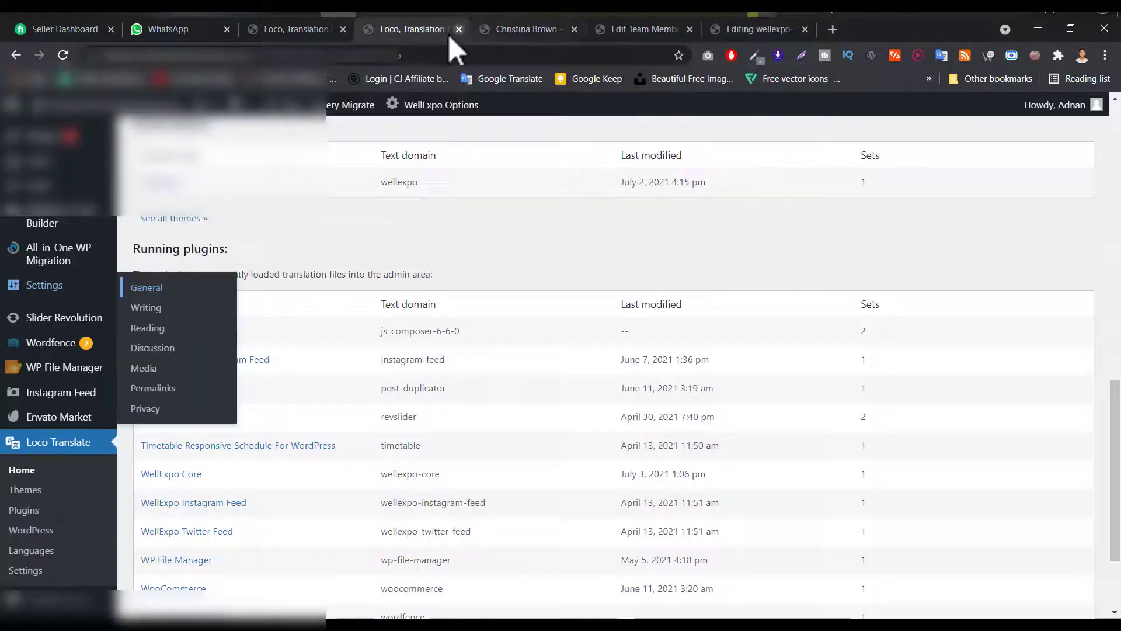
- Open WellExpo Core from Running plugins to see English (United States) at 3% translated
scroll(35, 403, "down", 2)
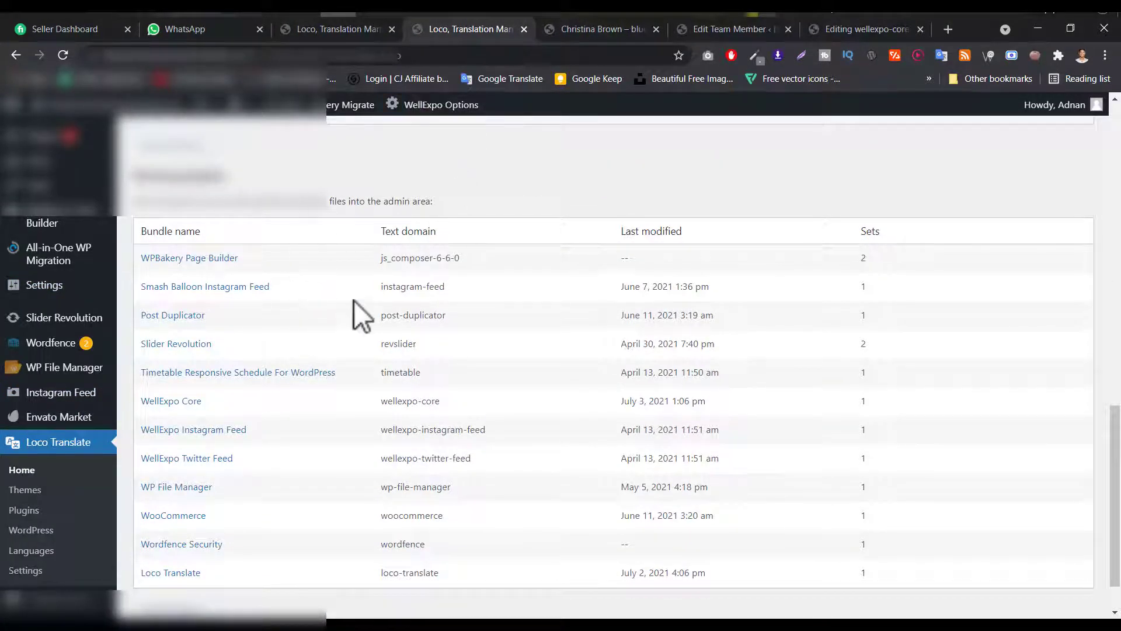
scroll(296, 321, "down", 1)
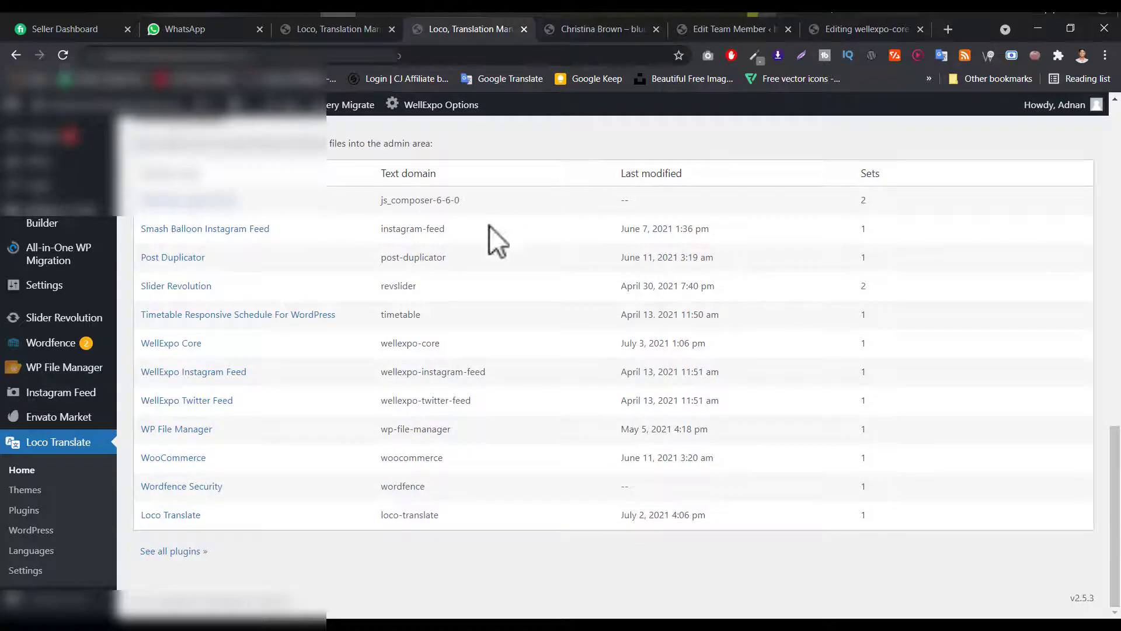
left_click(175, 344)
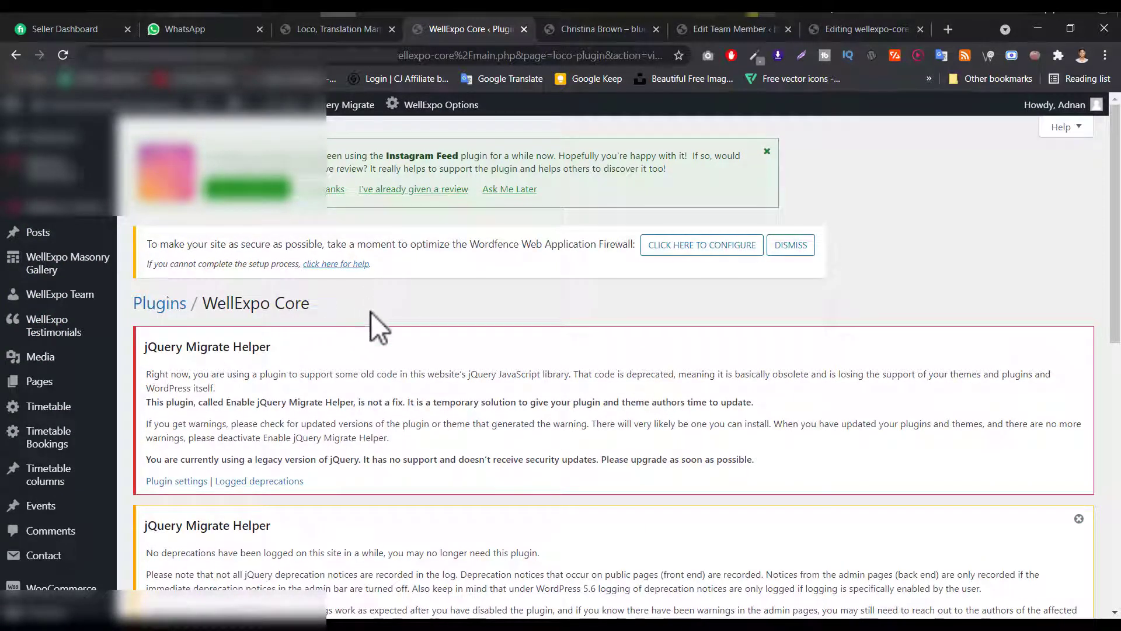
scroll(428, 309, "down", 10)
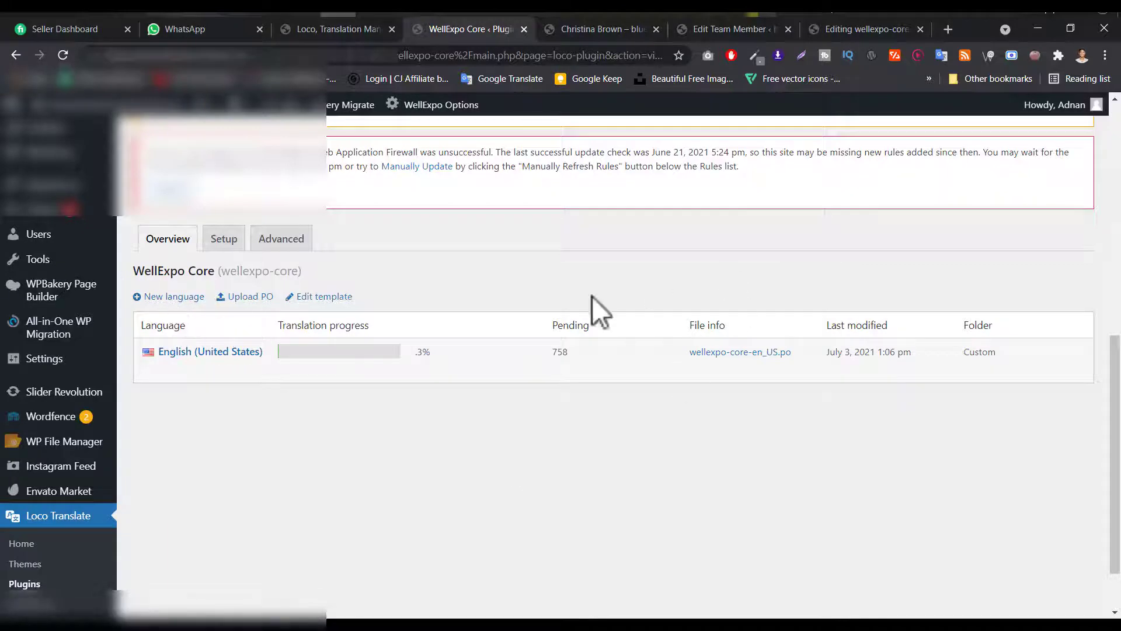
left_click(175, 297)
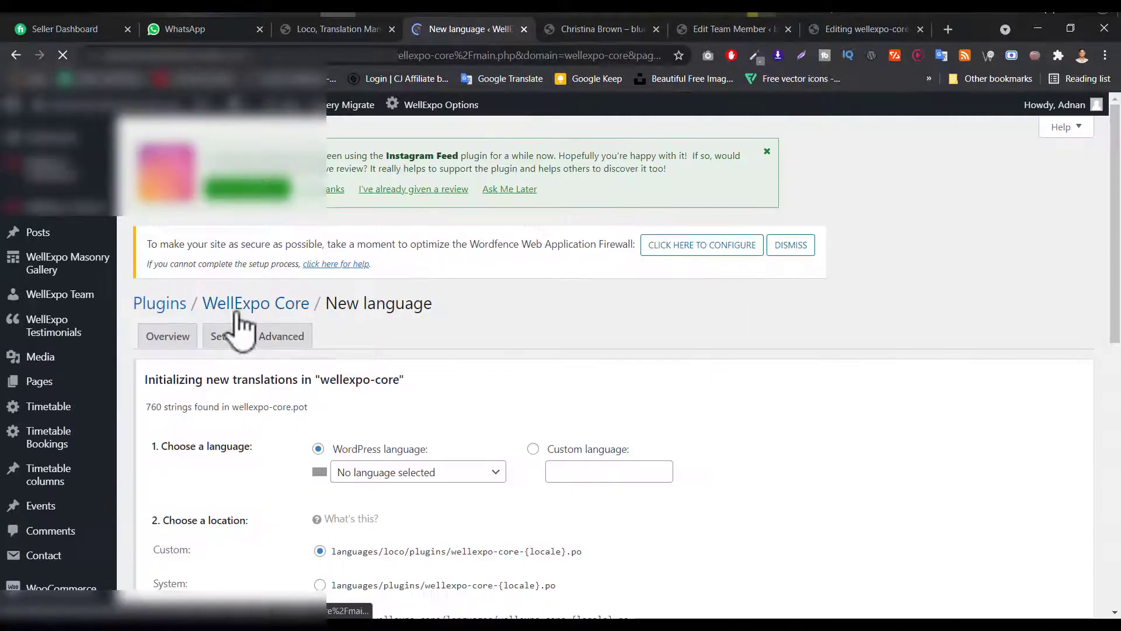
scroll(496, 330, "down", 4)
scroll(496, 331, "down", 5)
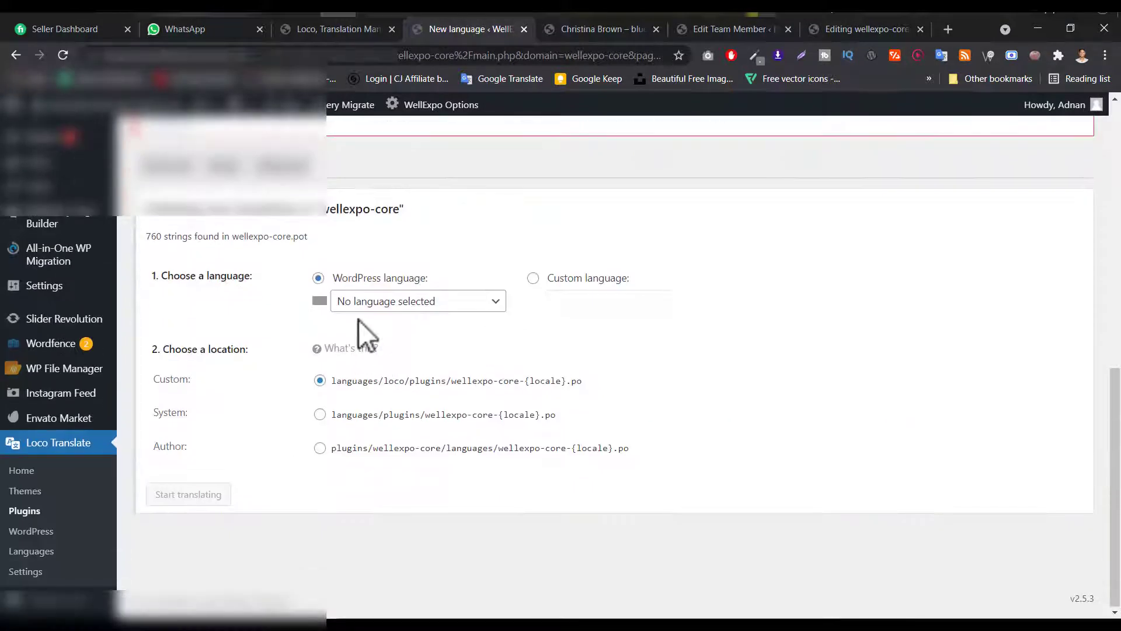
left_click(400, 302)
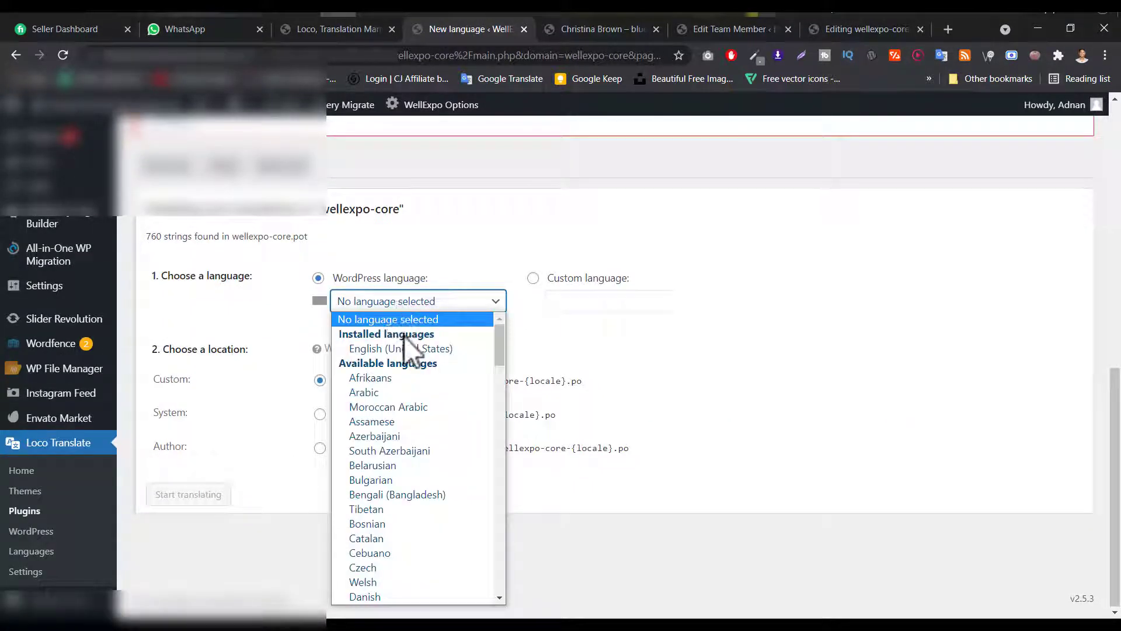
left_click(406, 346)
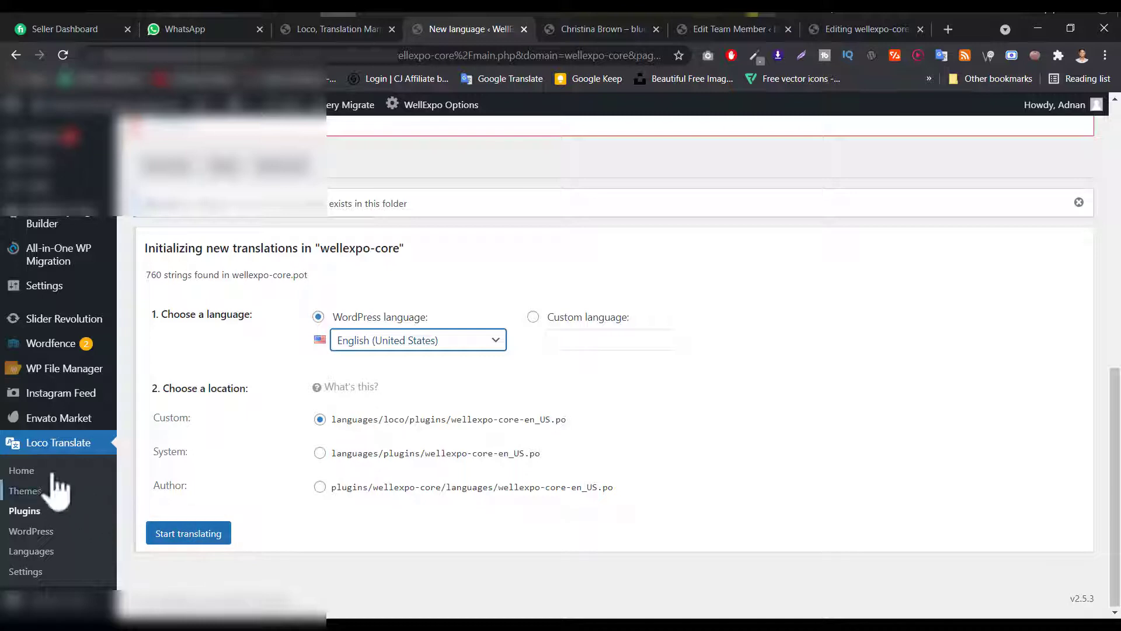
left_click(13, 56)
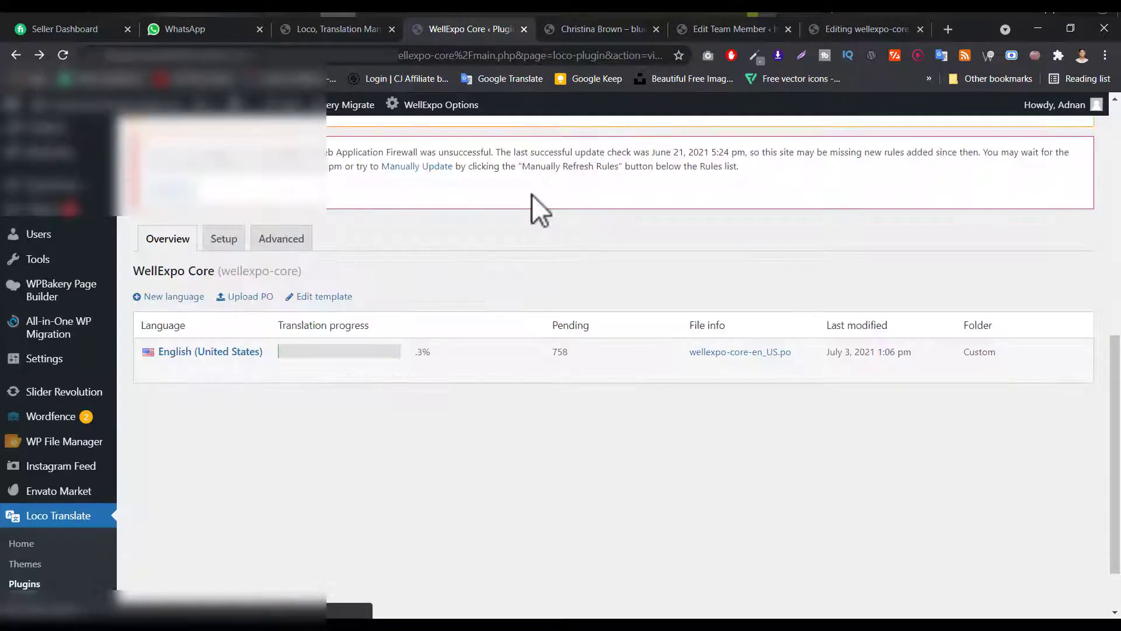
- Edit wellexpo-core-en_US.po, then select the Email label on the presenter's profile page
mouse_move(253, 352)
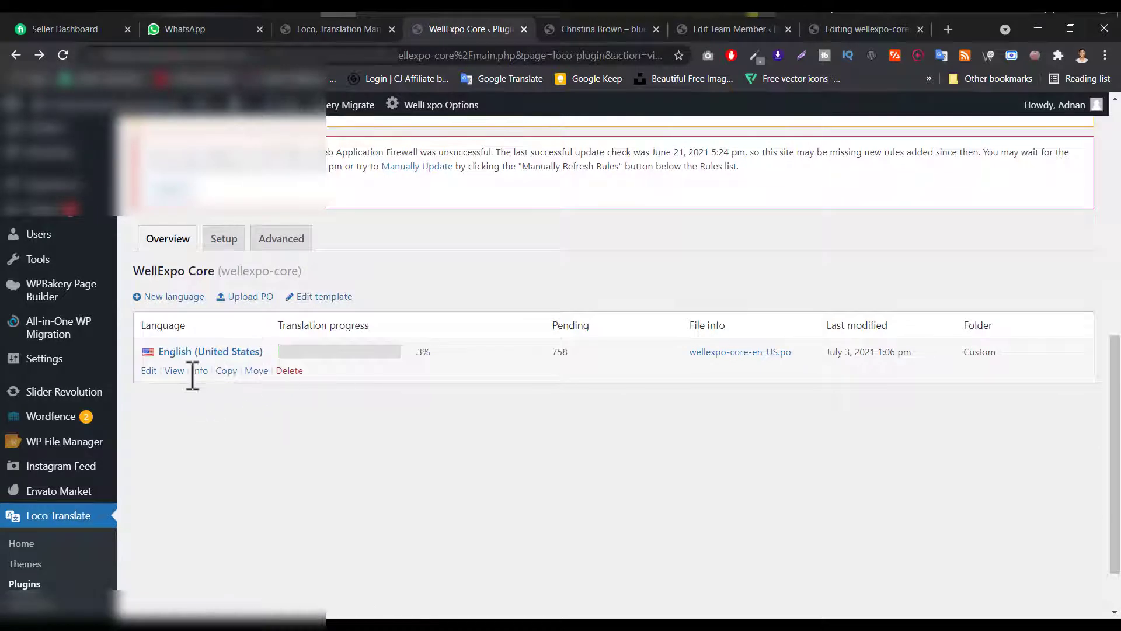
left_click(149, 370)
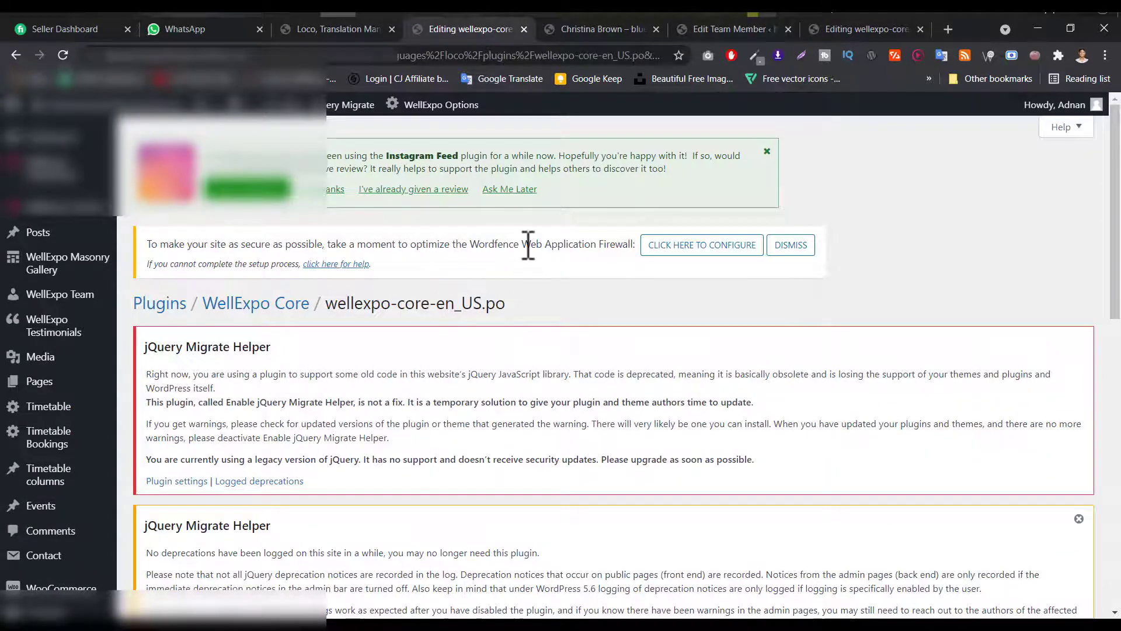
scroll(529, 245, "down", 10)
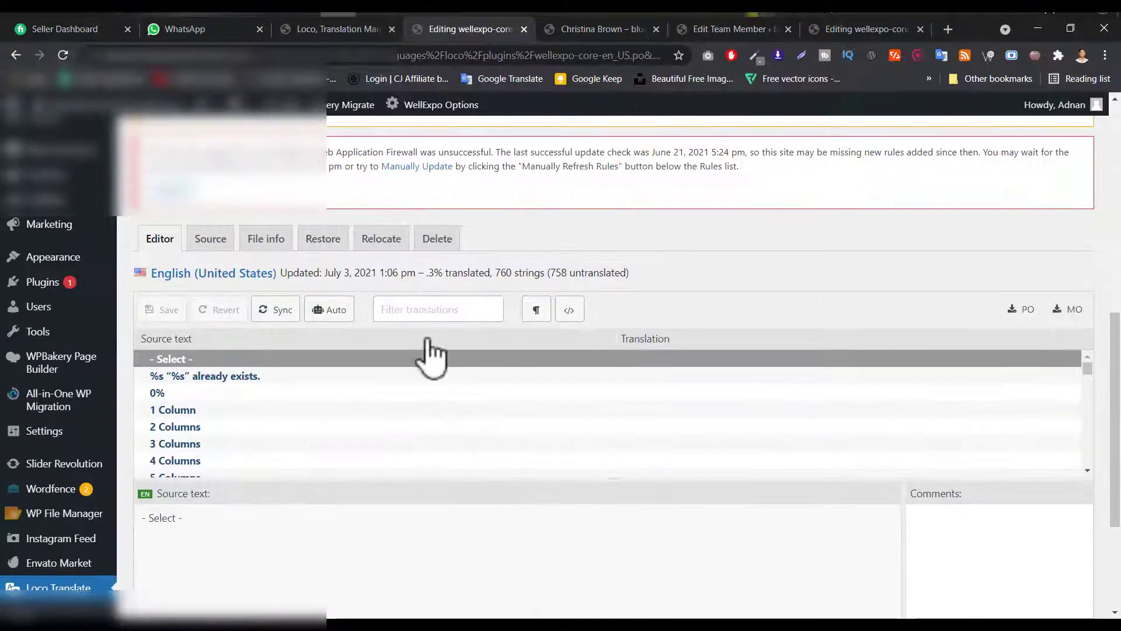
left_click(584, 29)
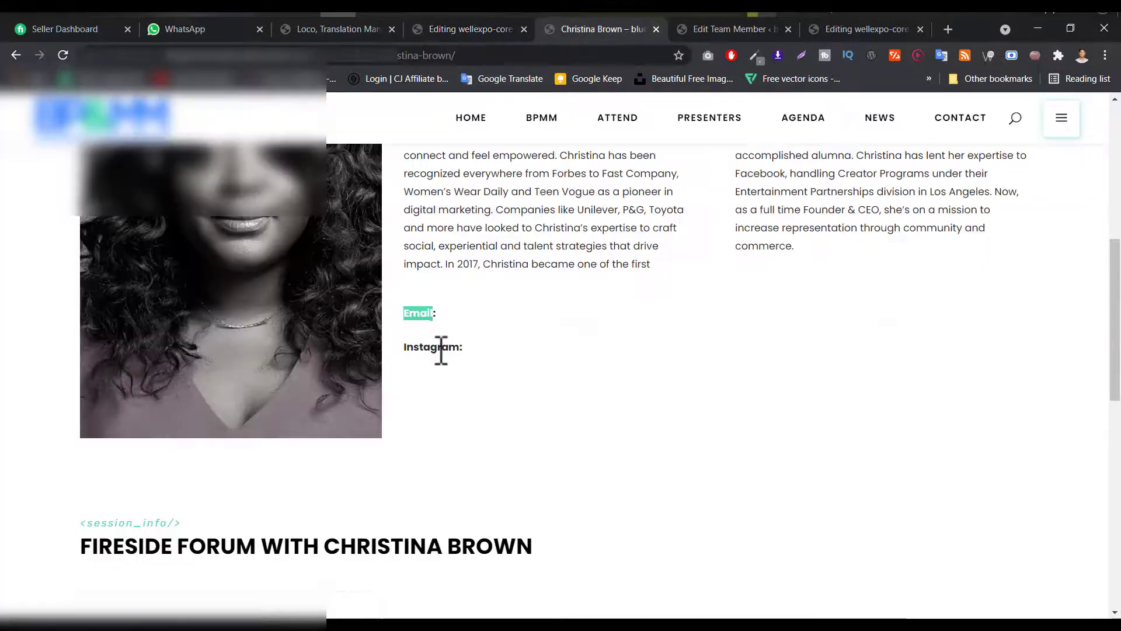
double_click(432, 315)
key("ctrl+c")
- Filter the strings by 'Email:' and translate the 'Email:' string as 'Topic:'
left_click(487, 29)
key("ctrl+v")
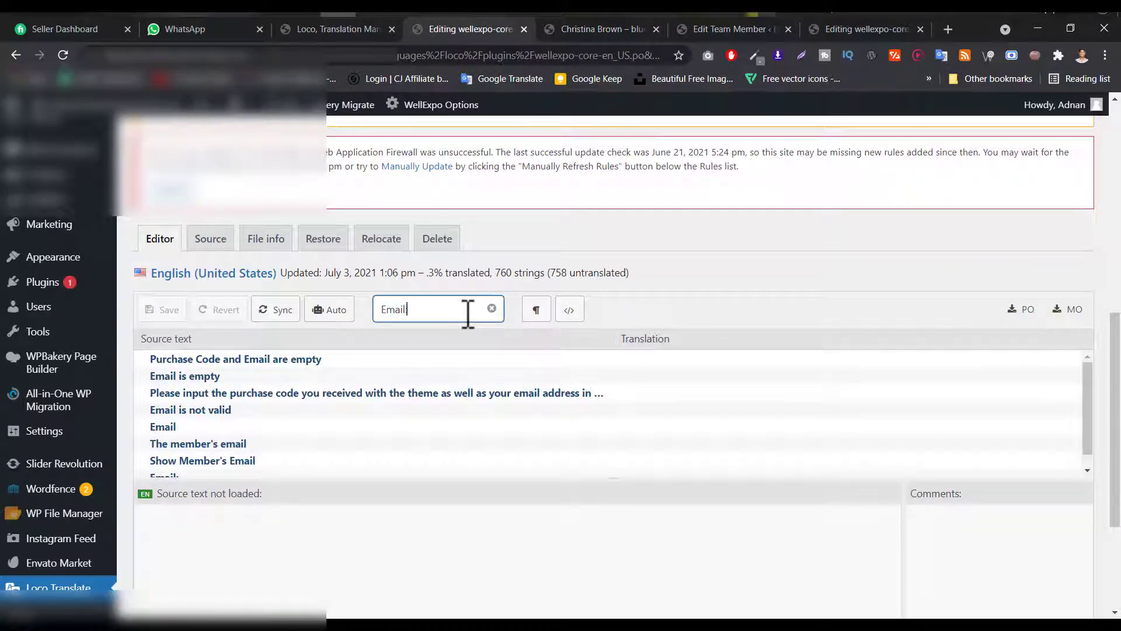
type(":")
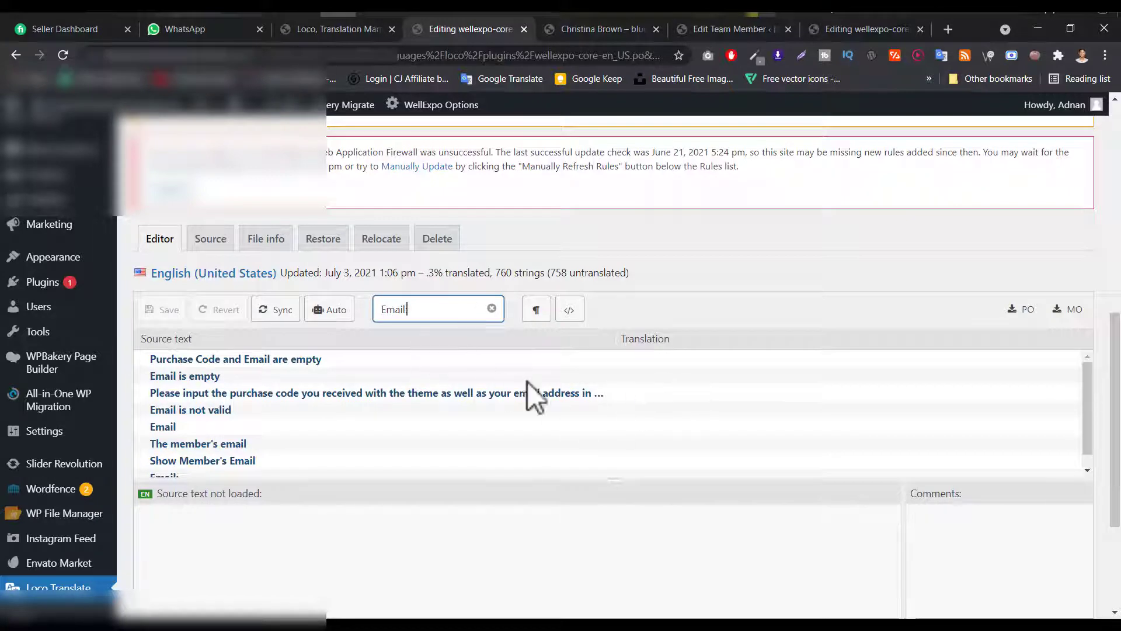
scroll(222, 393, "down", 1)
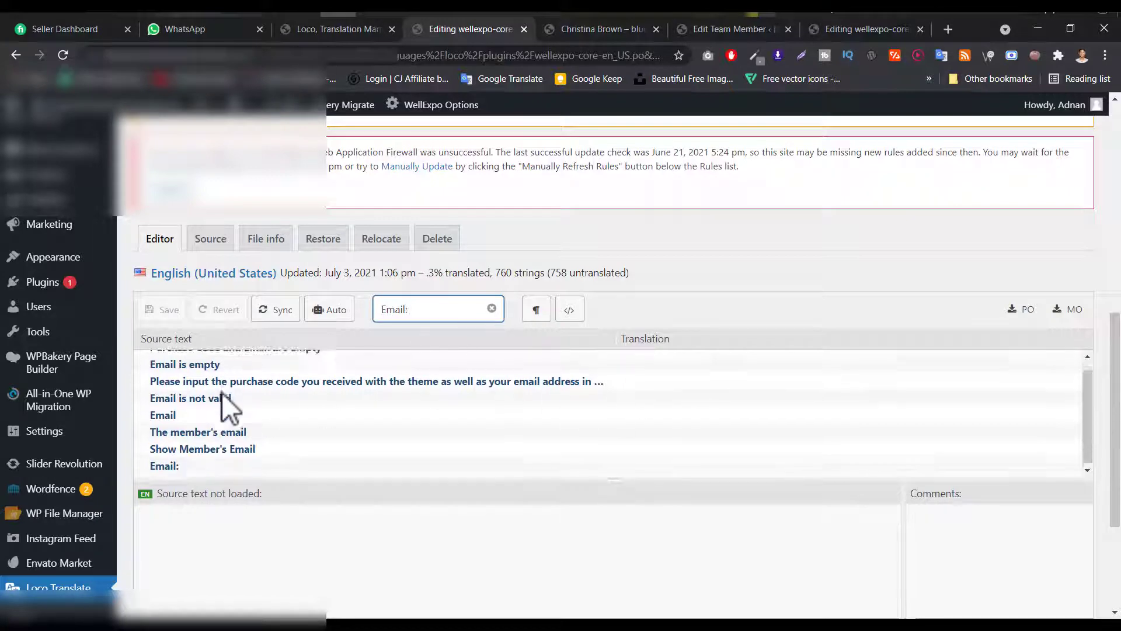
left_click(173, 462)
scroll(271, 351, "down", 3)
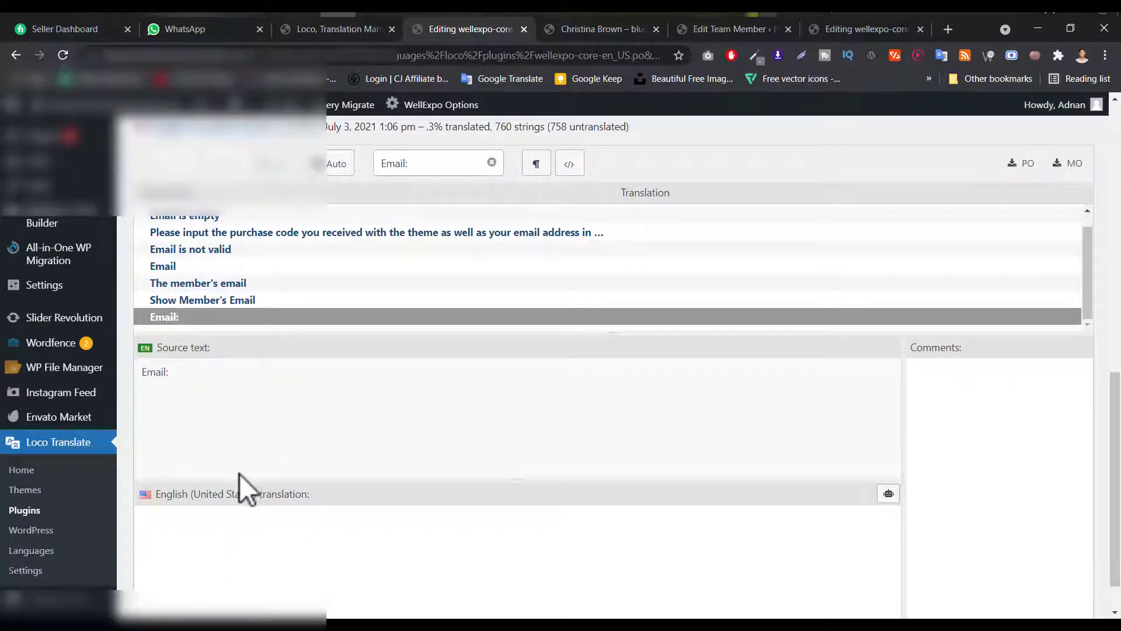
scroll(239, 474, "down", 1)
left_click(196, 490)
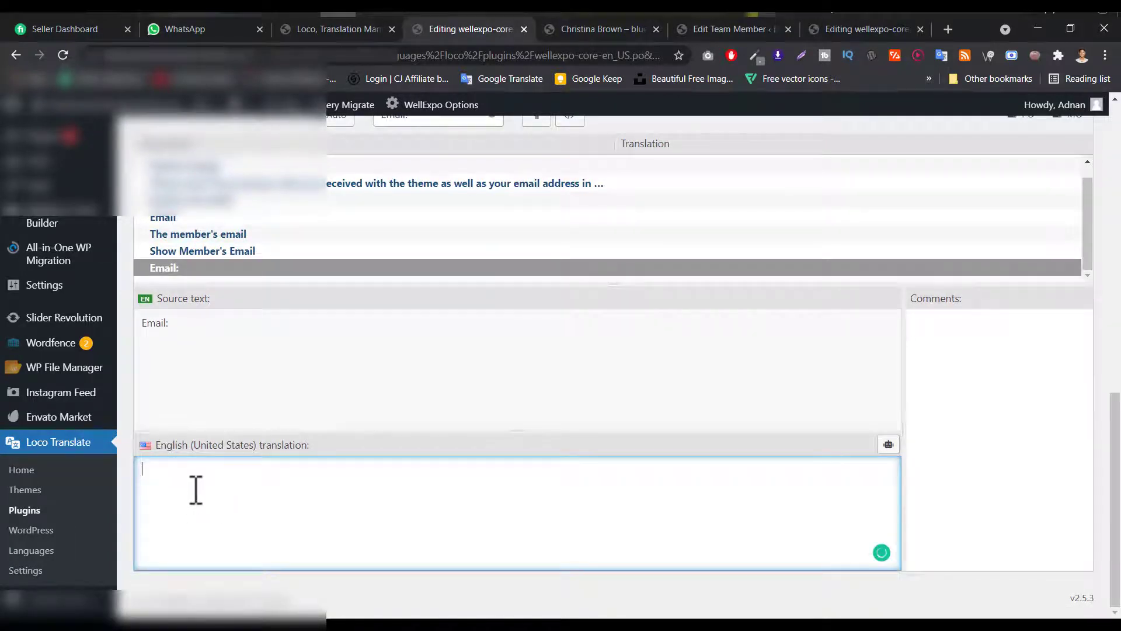
type("T")
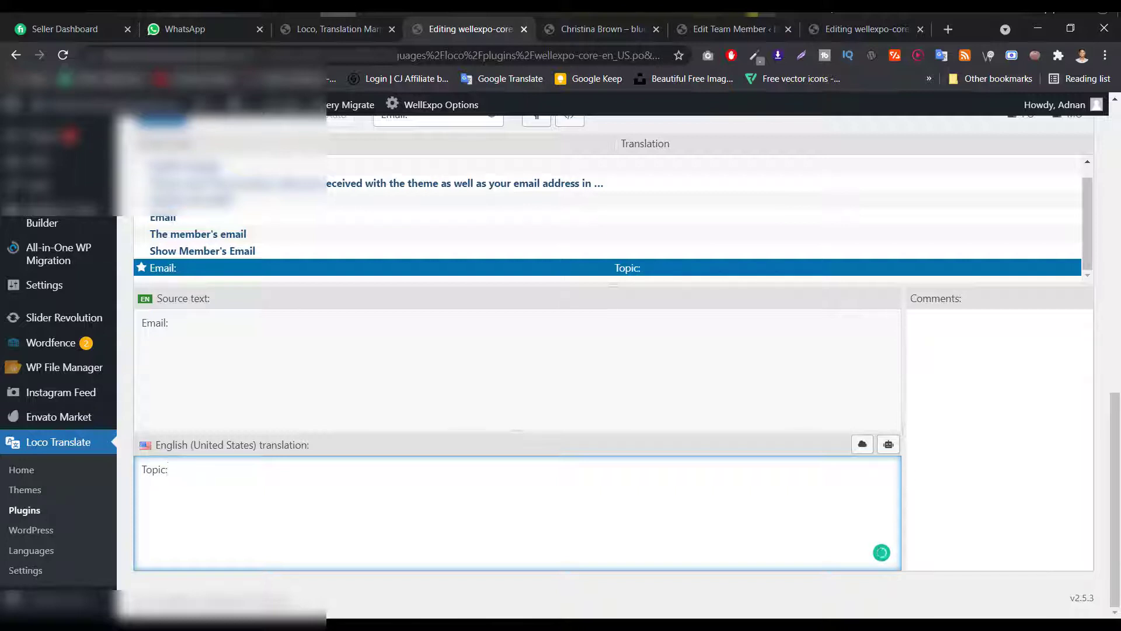
type("opic:")
- Select the plain 'Email' string and begin entering its translation
scroll(292, 247, "up", 1)
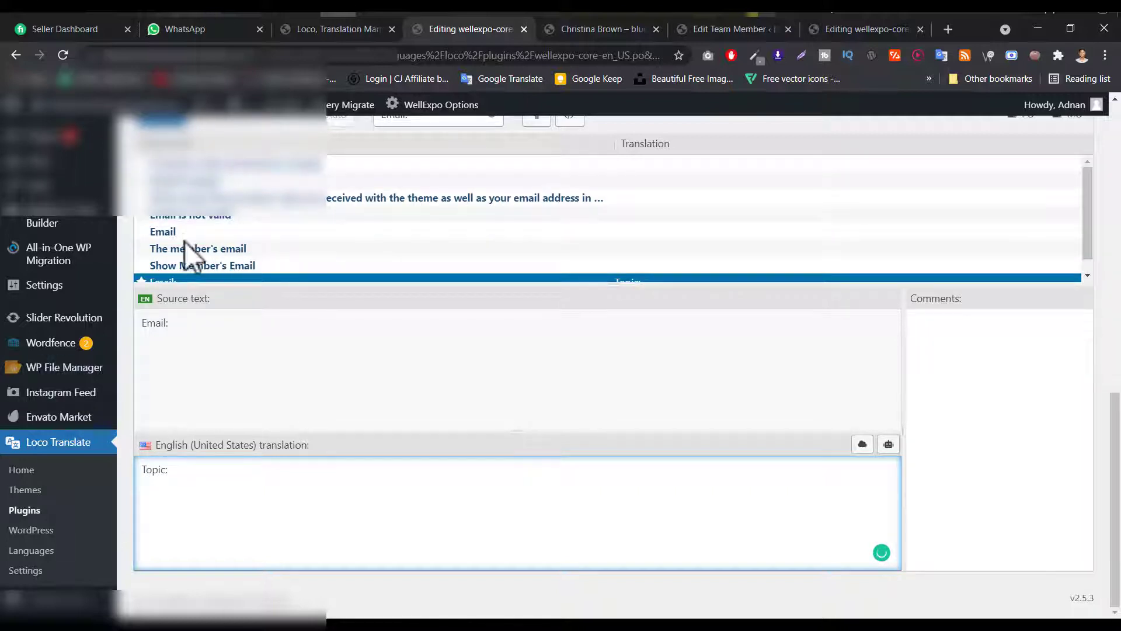
left_click(167, 230)
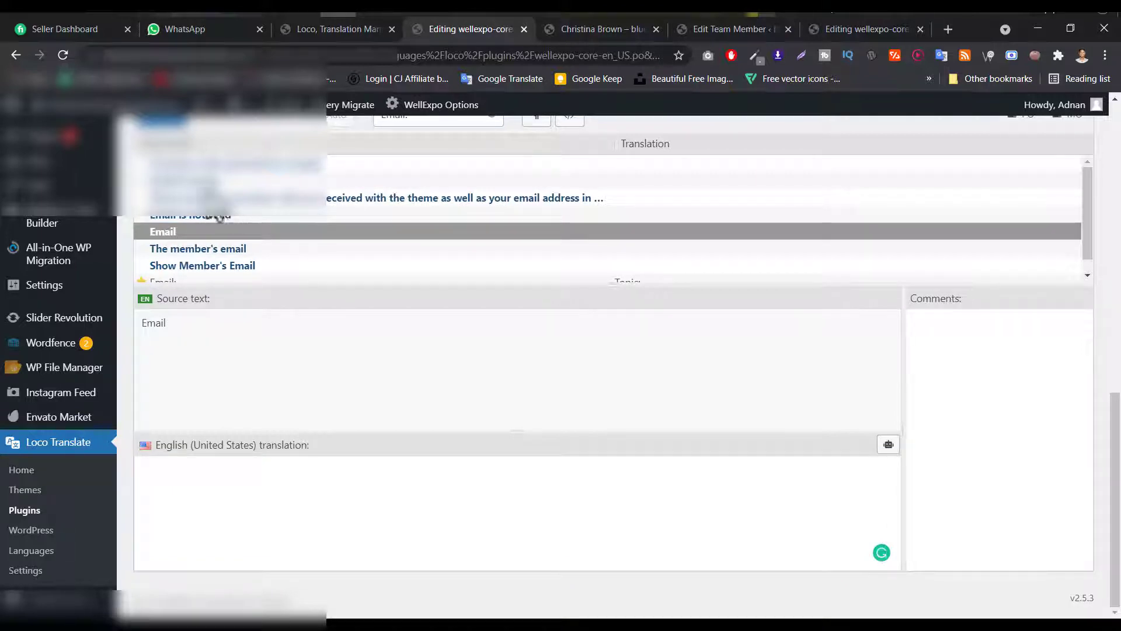
scroll(218, 222, "down", 1)
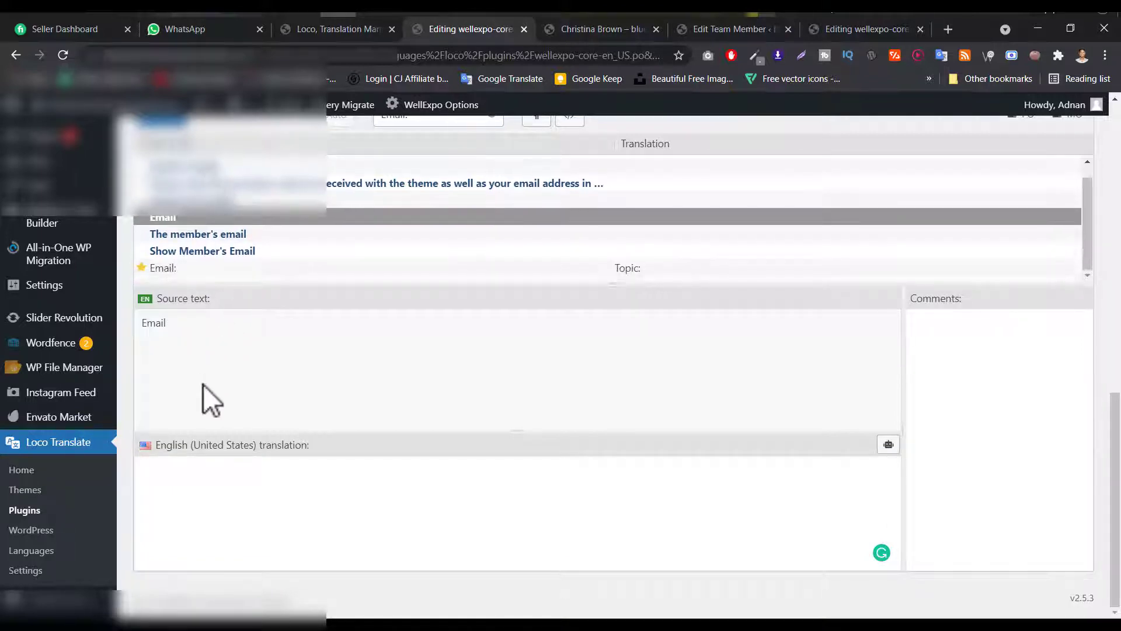
left_click(185, 478)
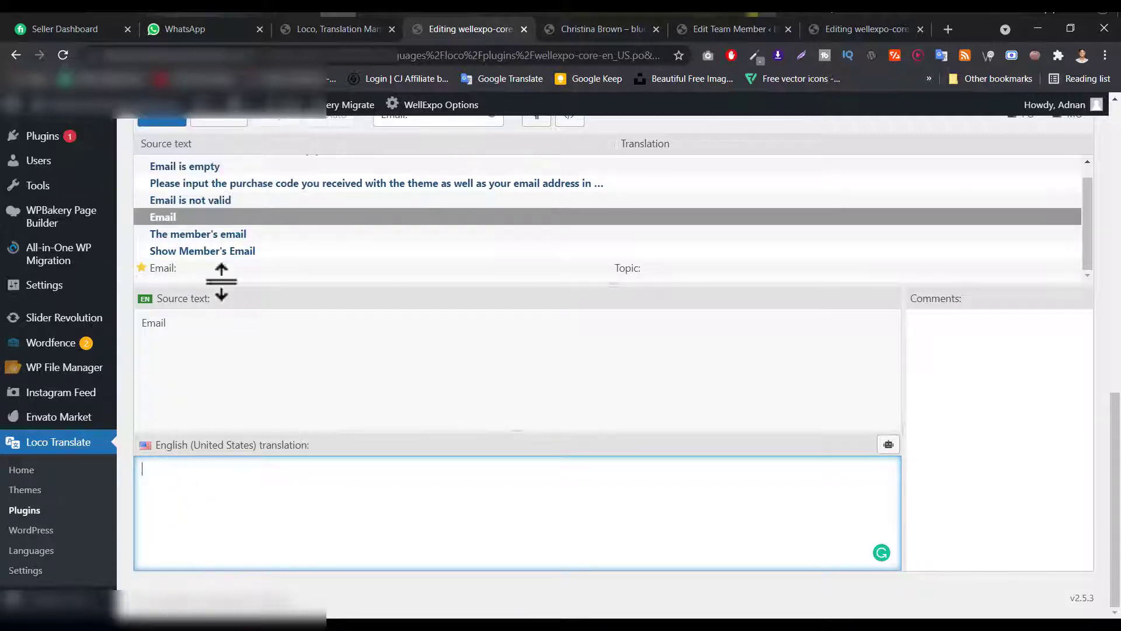
- Save the 'Topic:' translation of the 'Email:' string
left_click(177, 264)
scroll(182, 128, "up", 1)
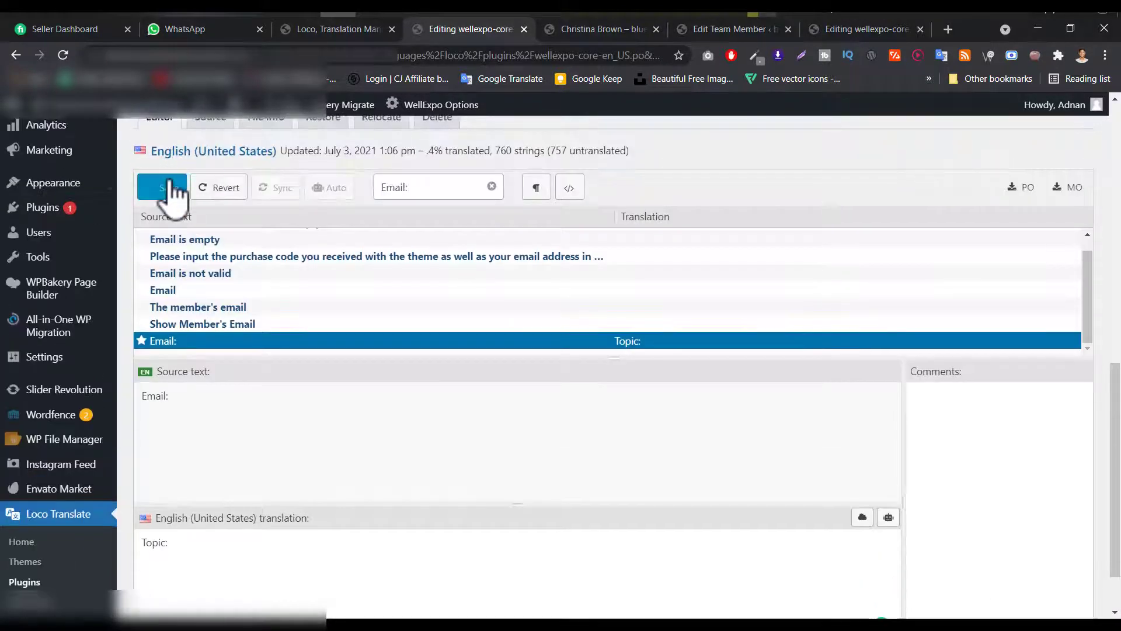
left_click(175, 192)
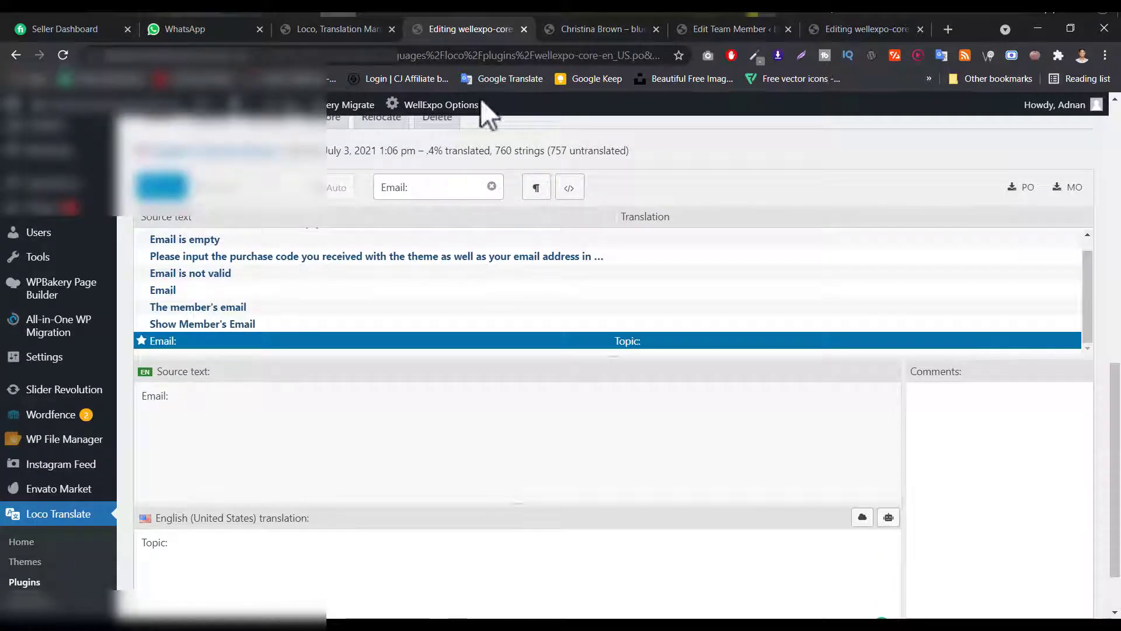
scroll(180, 415, "down", 2)
- Reload the presenter's profile page and check that the label now reads 'Topic:'
left_click(601, 31)
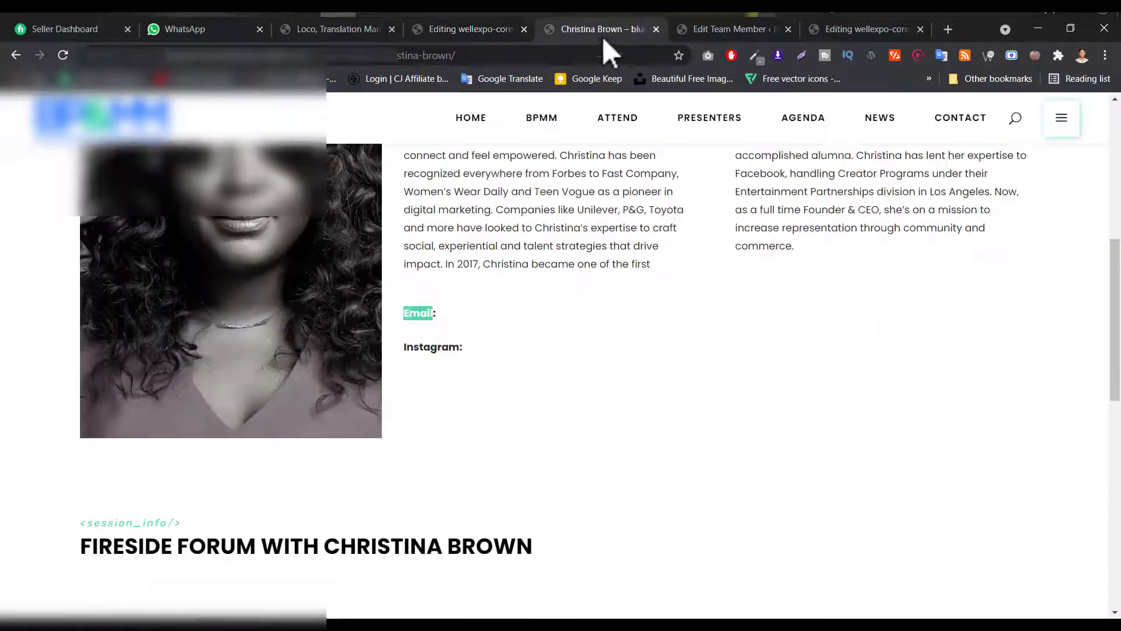
key("Return")
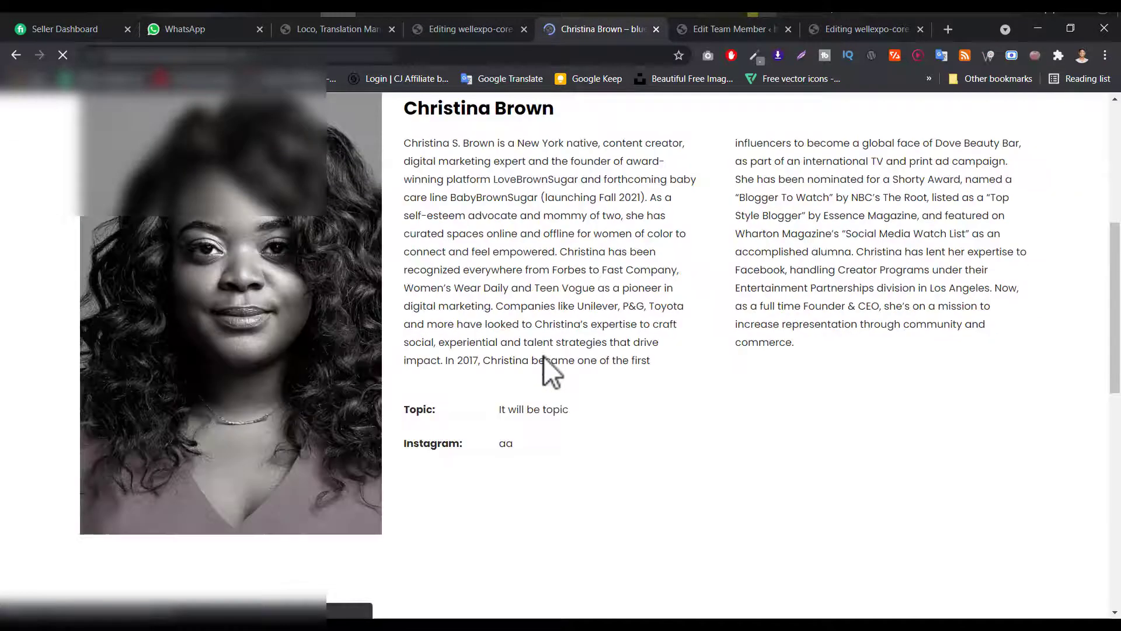
triple_click(434, 409)
left_click(429, 415)
- Select the untranslated plain 'Email' string and compare it with the team member edit screen's label
left_click(724, 29)
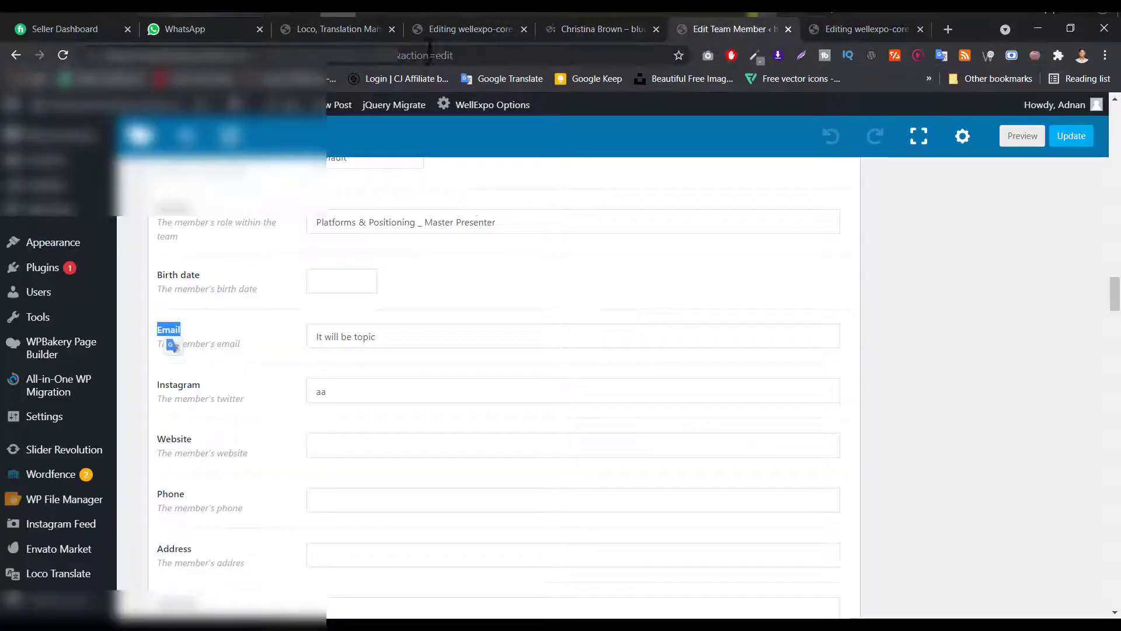
left_click(443, 29)
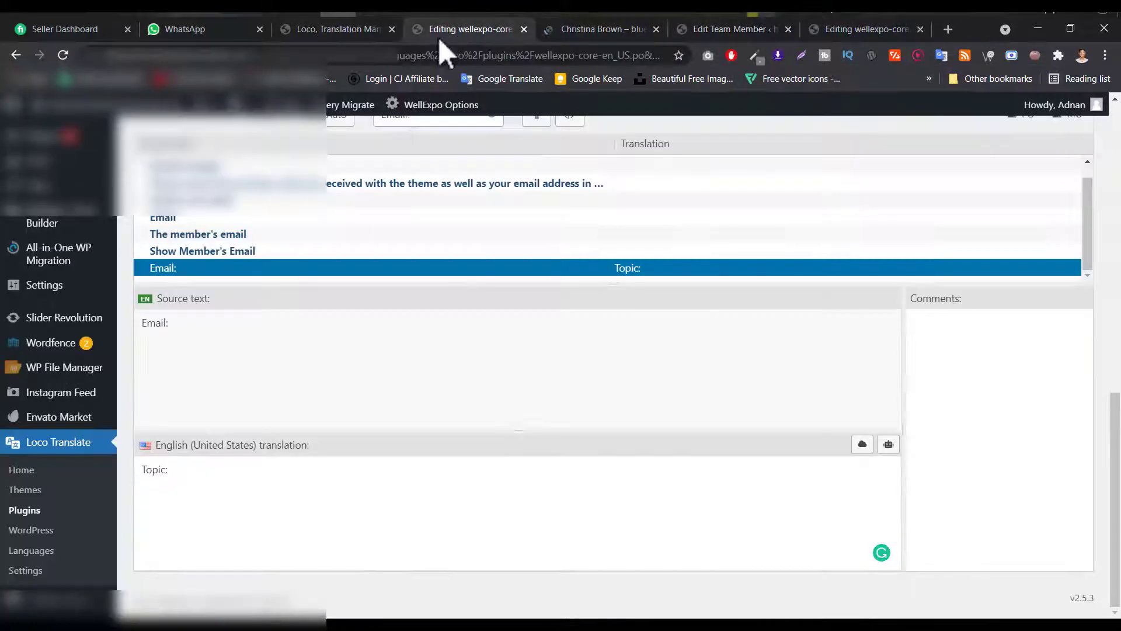
left_click(175, 218)
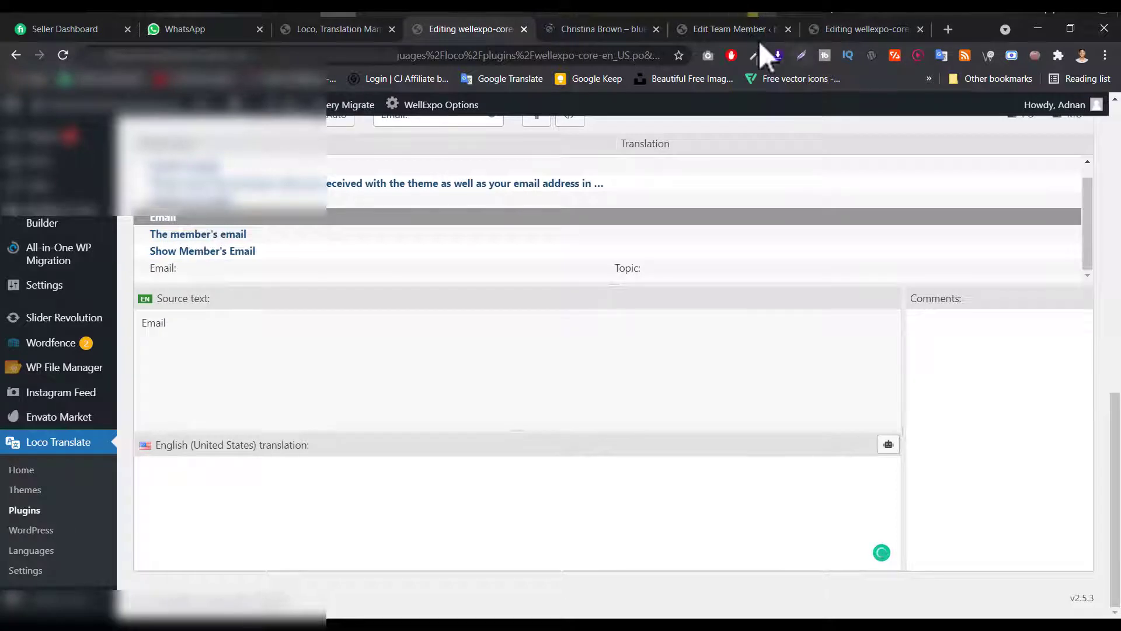
left_click(730, 29)
left_click(204, 350)
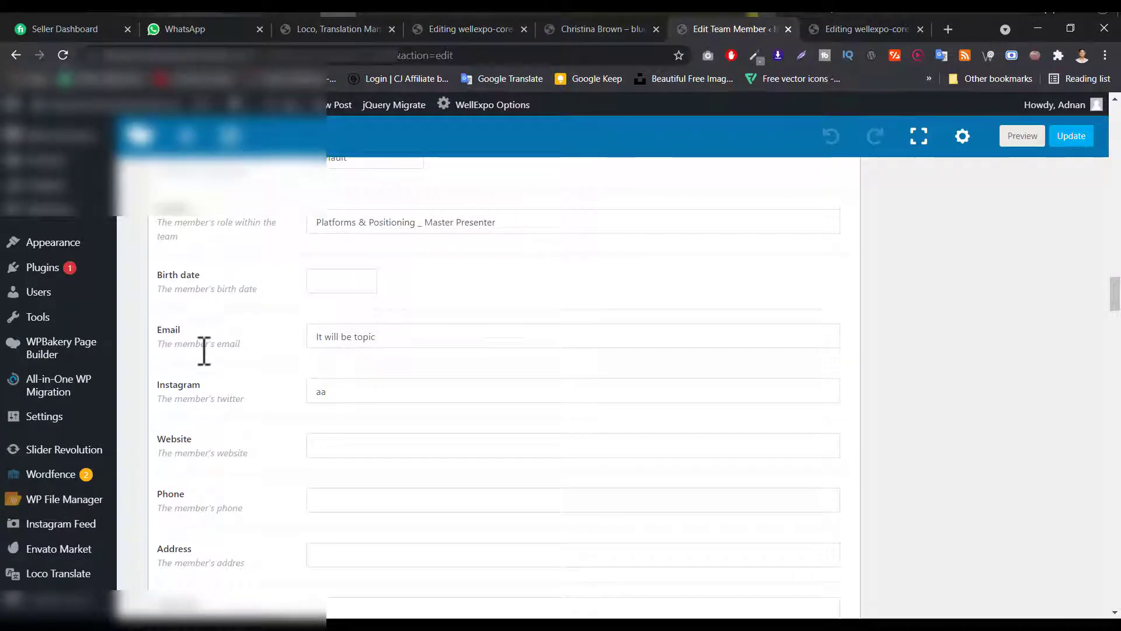
- Translate the plain 'Email' string as 'Topic' and save the file with Ctrl+S
left_click(477, 29)
left_click(200, 481)
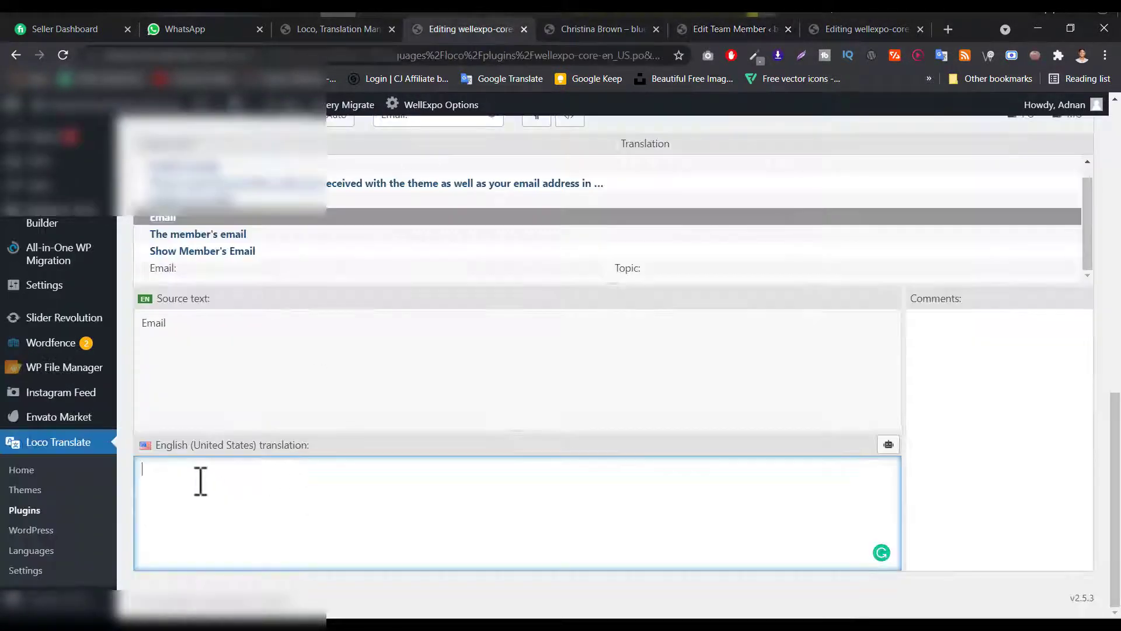
type("Email")
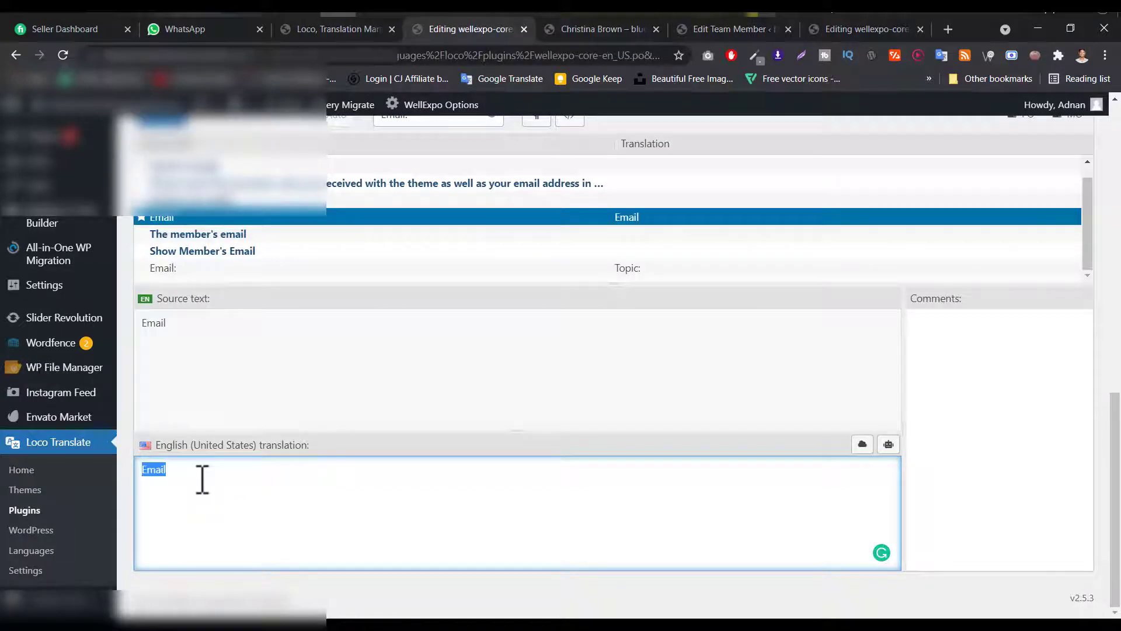
type("Topic")
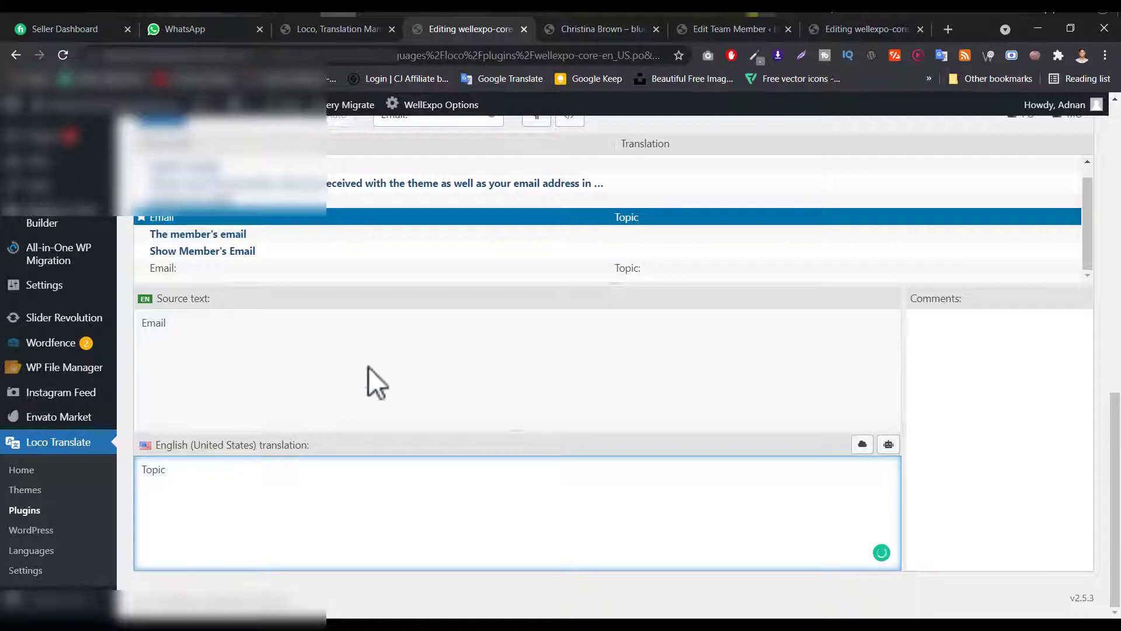
left_click(169, 123)
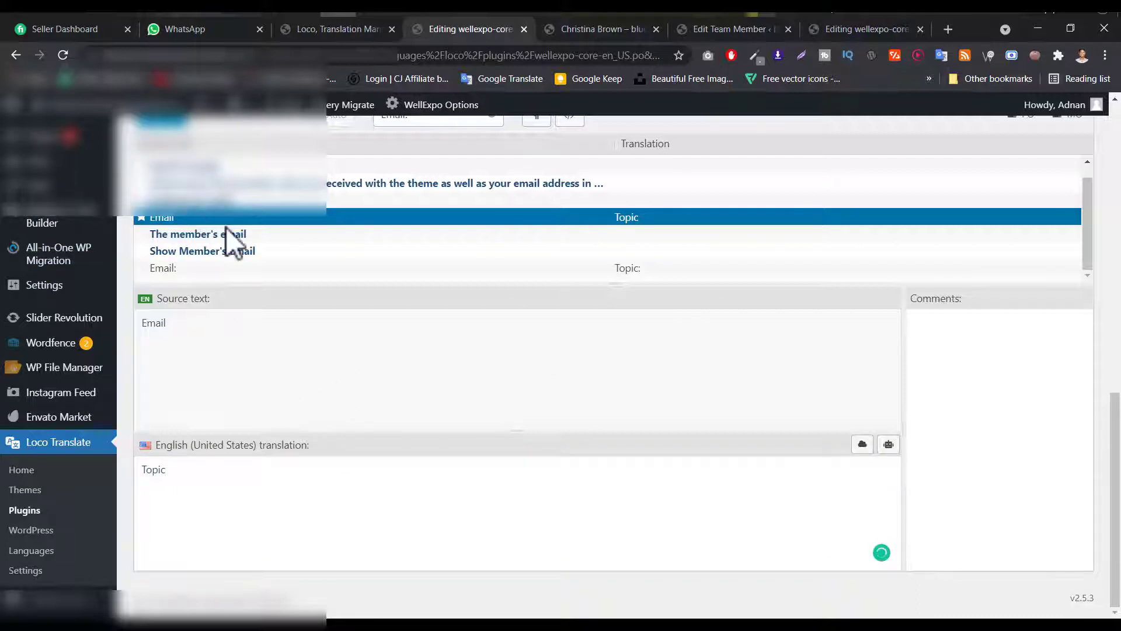
scroll(226, 227, "up", 2)
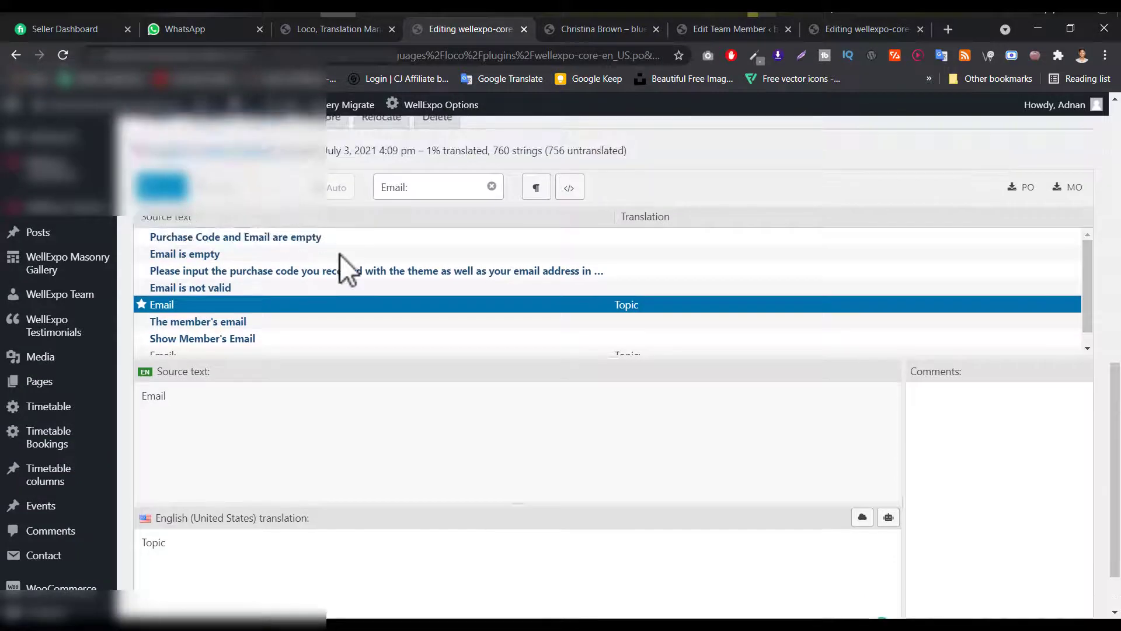
scroll(514, 217, "down", 3)
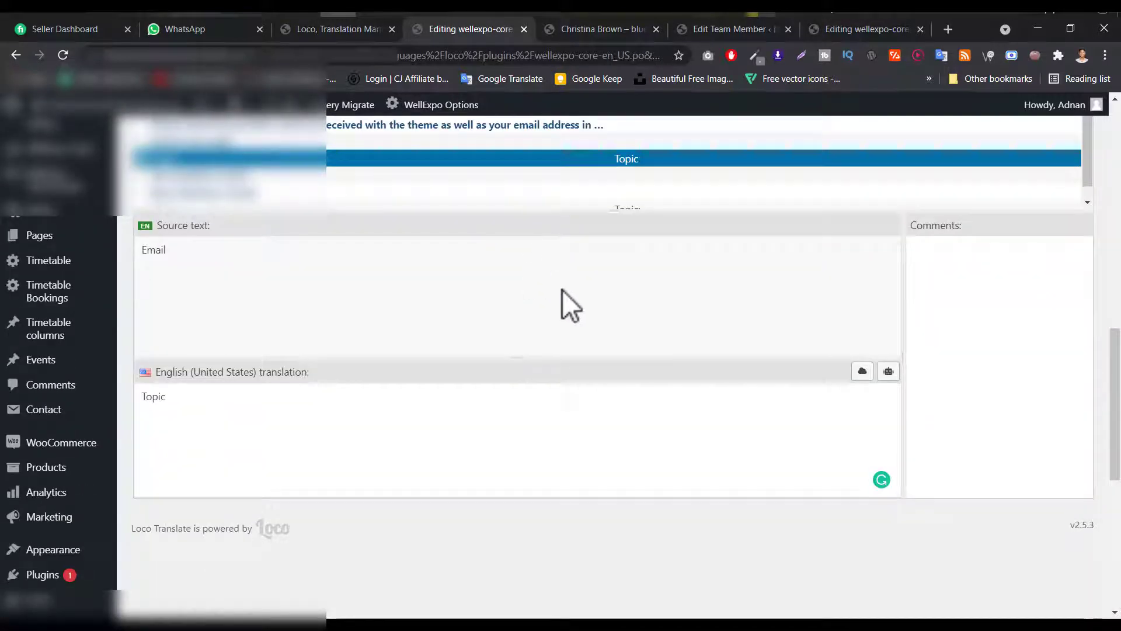
scroll(562, 289, "up", 3)
scroll(589, 290, "down", 1)
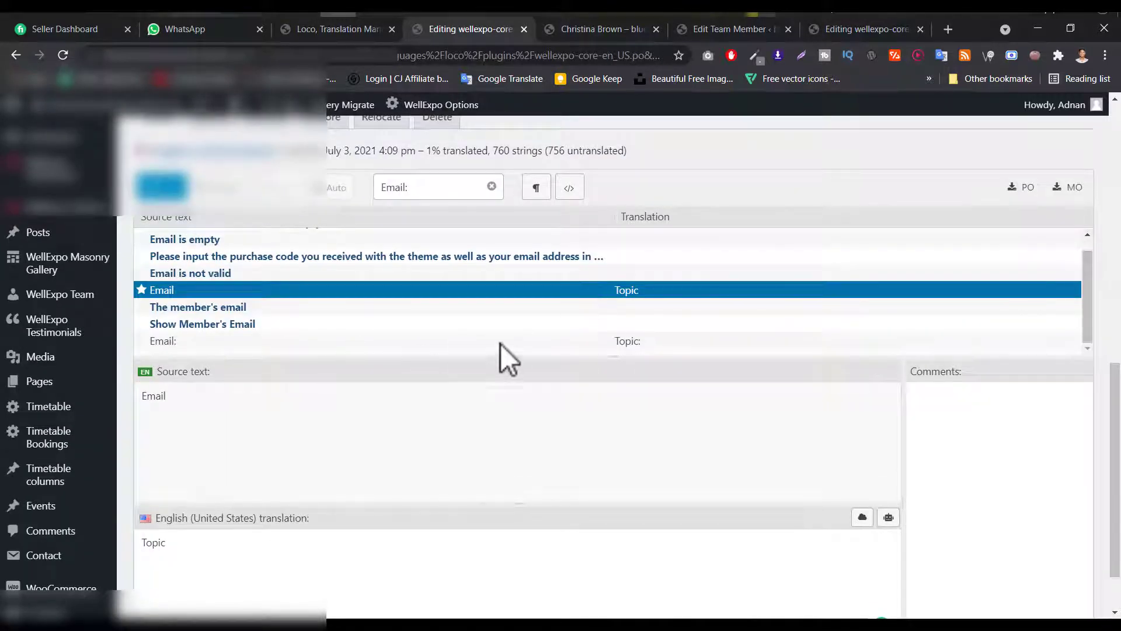
key("ctrl+s")
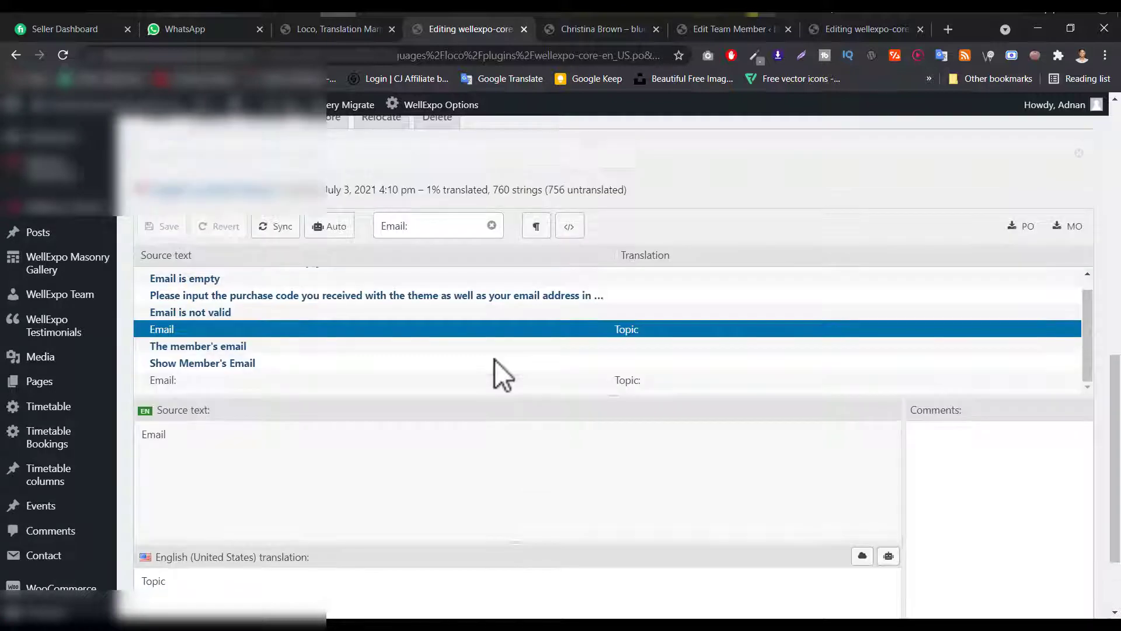
- Reload the Edit Team Member screen and highlight the field label now reading 'Topic'
left_click(701, 29)
left_click(536, 55)
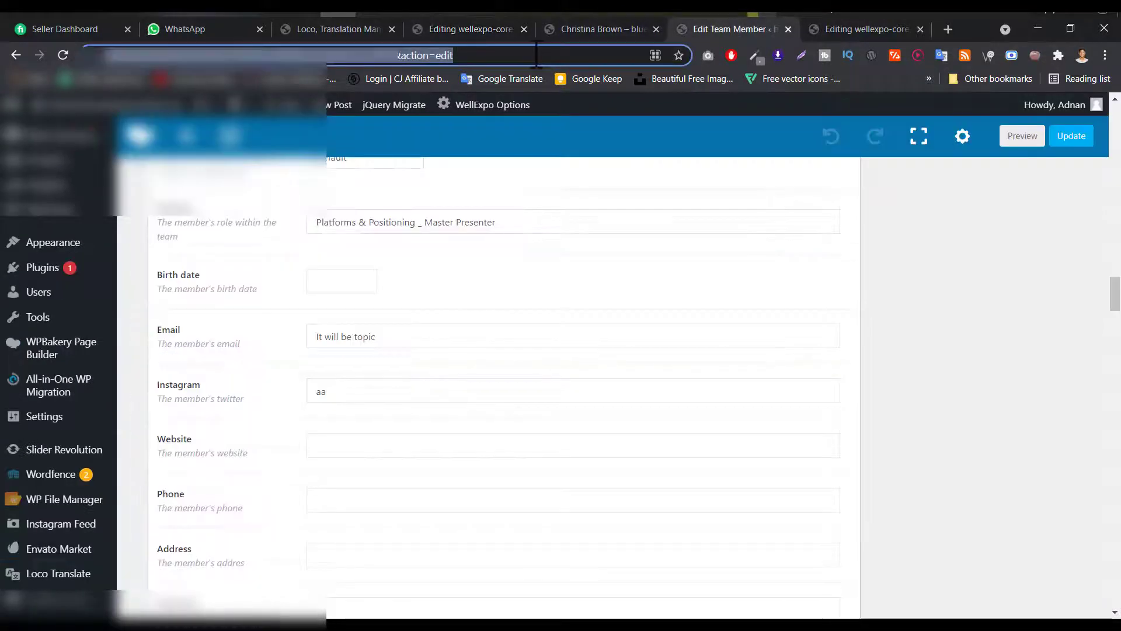
key("Return")
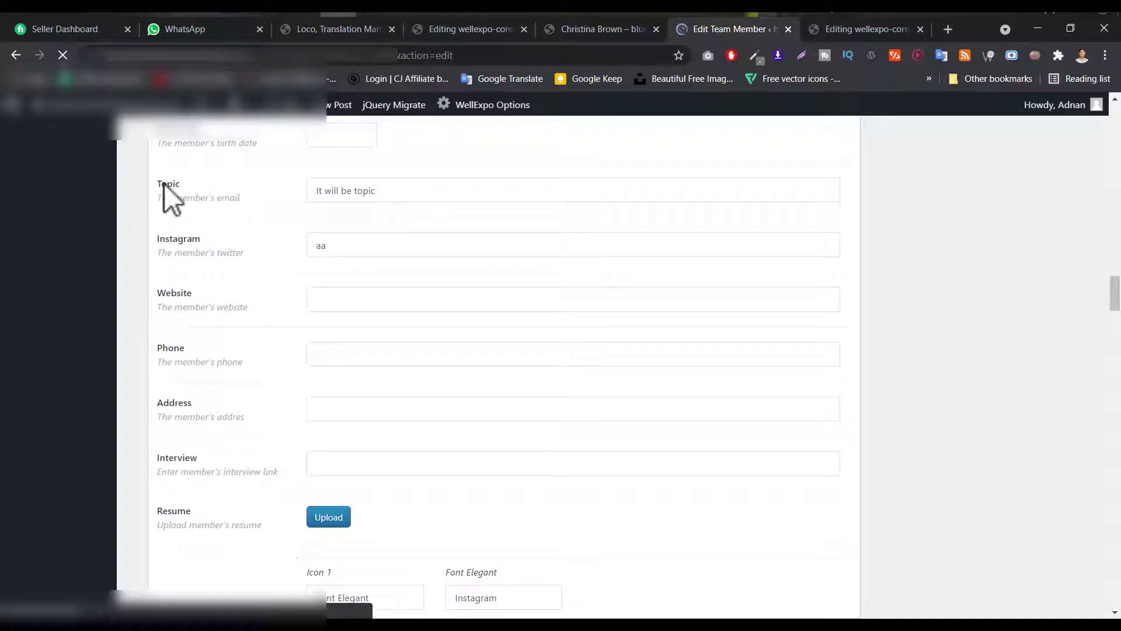
double_click(168, 185)
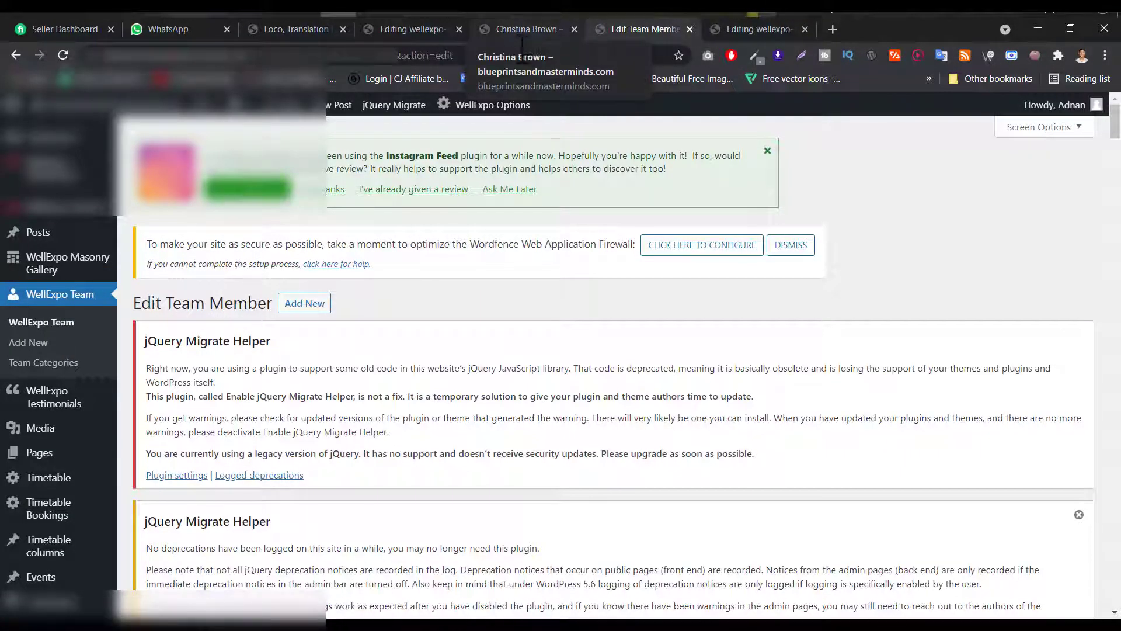
- Show the presenter's profile details with Topic: 'It will be topic' above Instagram
left_click(532, 38)
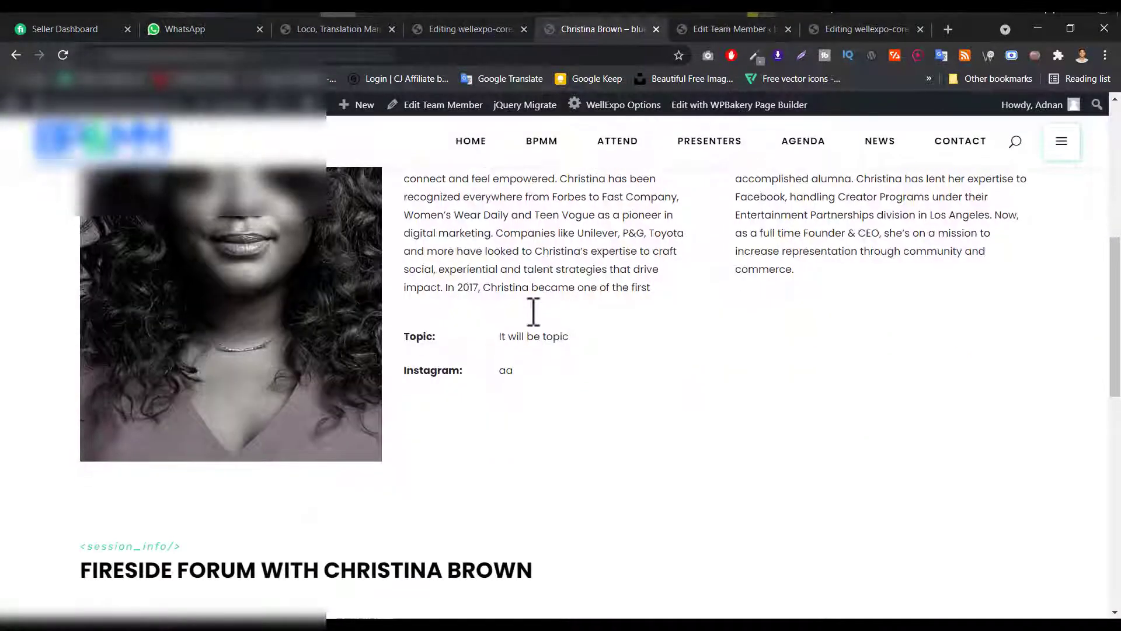
scroll(532, 313, "down", 1)
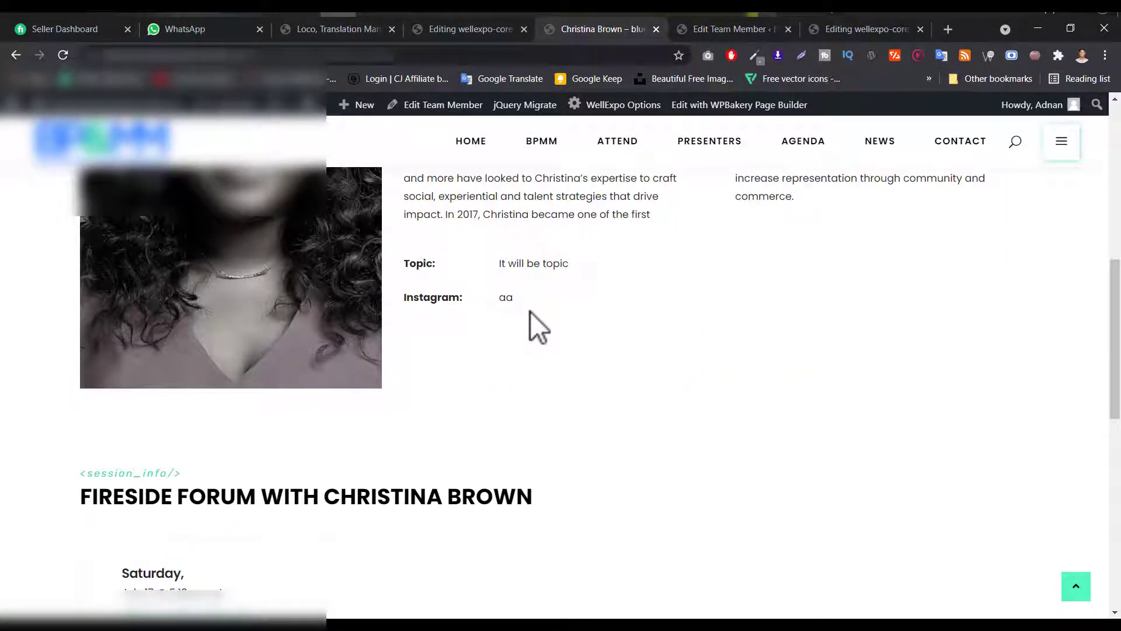